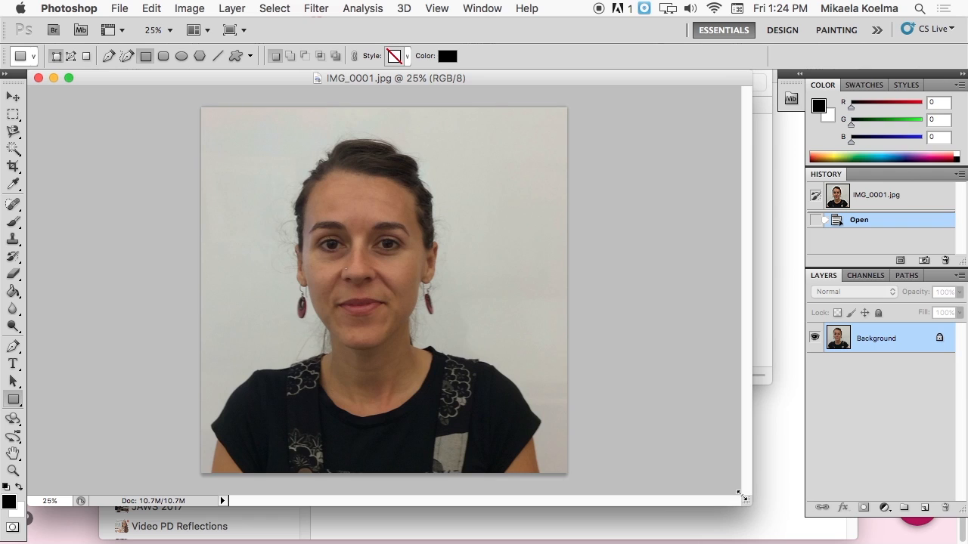
Step: Apply Auto Contrast to the portrait photo
key(F2)
key(F2)
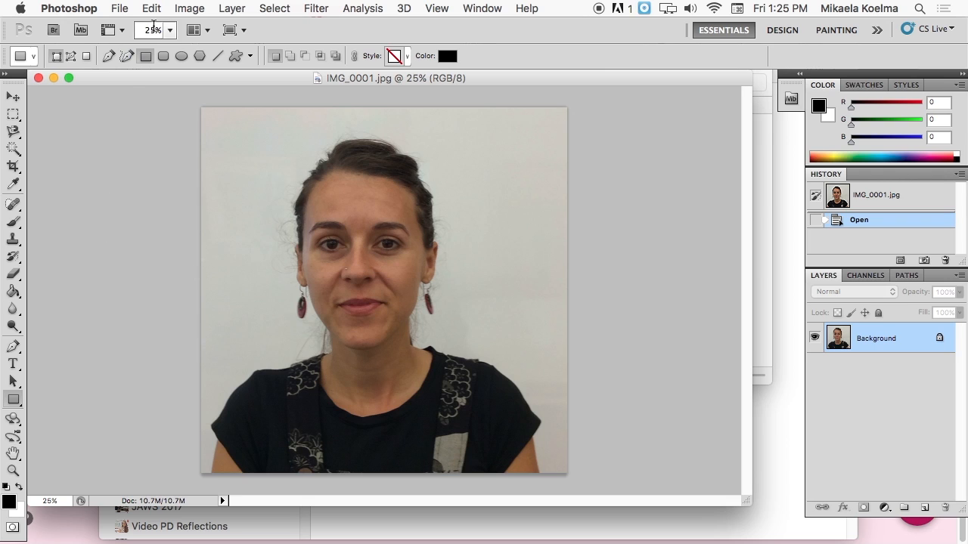
click(183, 10)
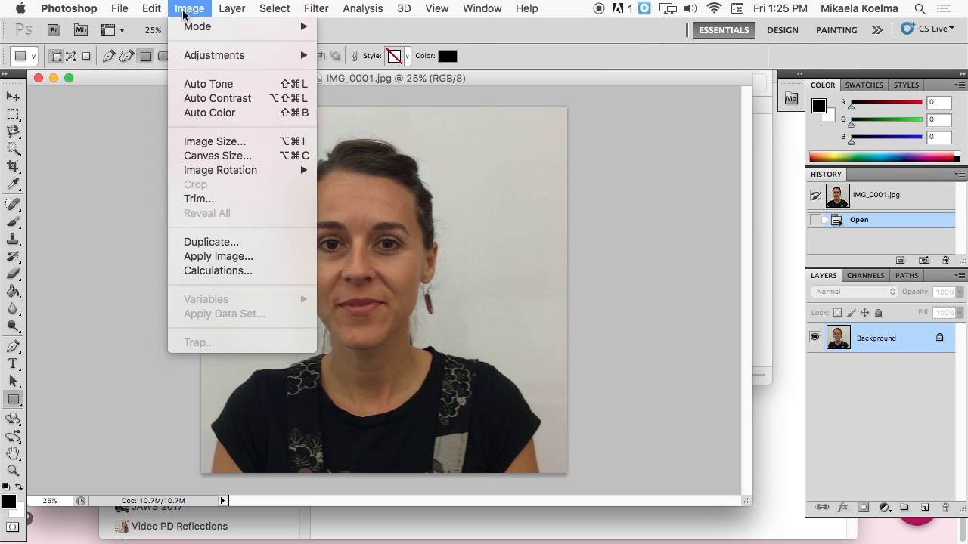
click(238, 98)
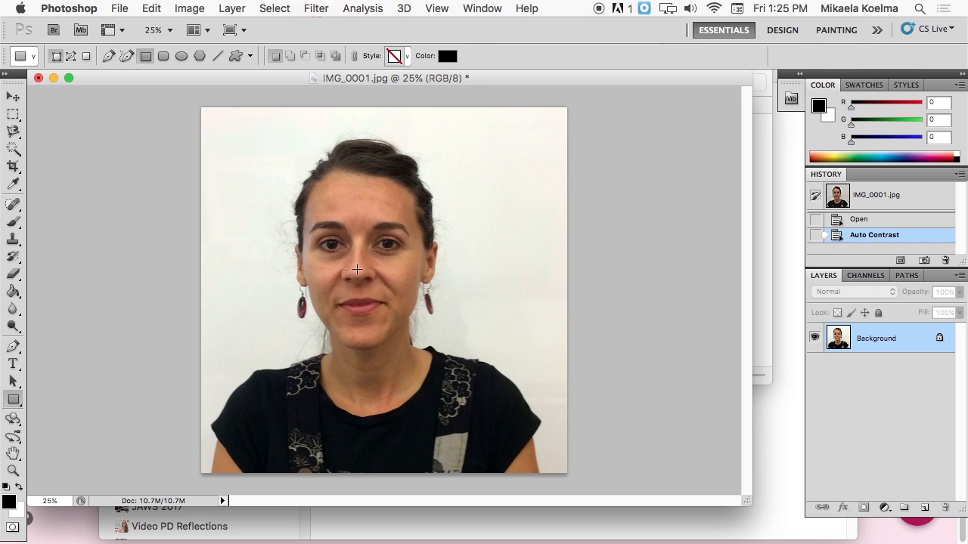
Step: Sample the skin tone from the nose and set the foreground colour to PANTONE 472 C from the PANTONE solid coated library
click(13, 185)
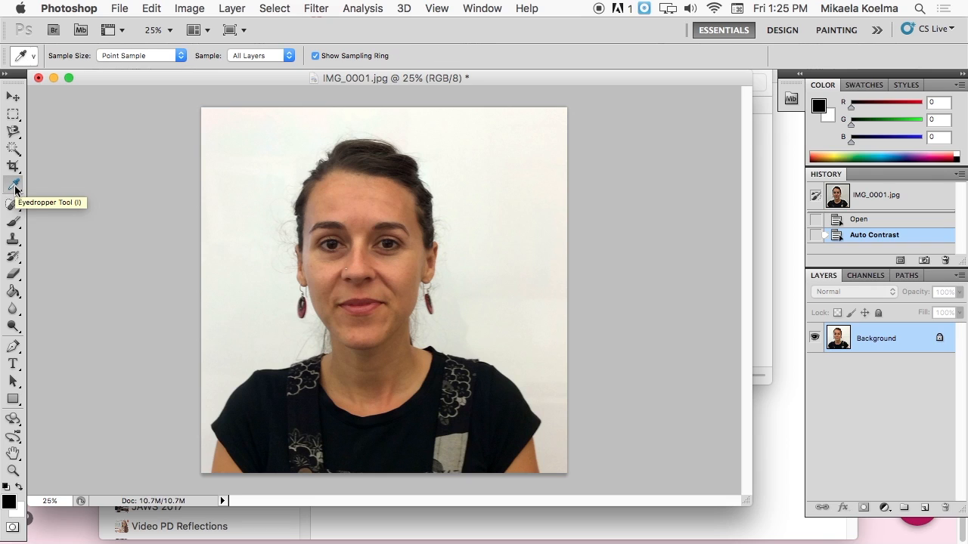
click(363, 264)
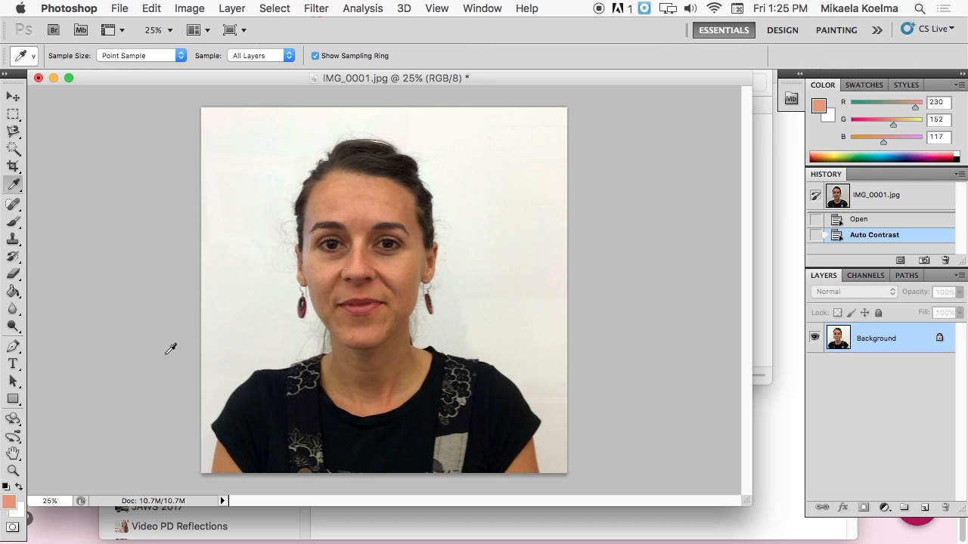
click(9, 504)
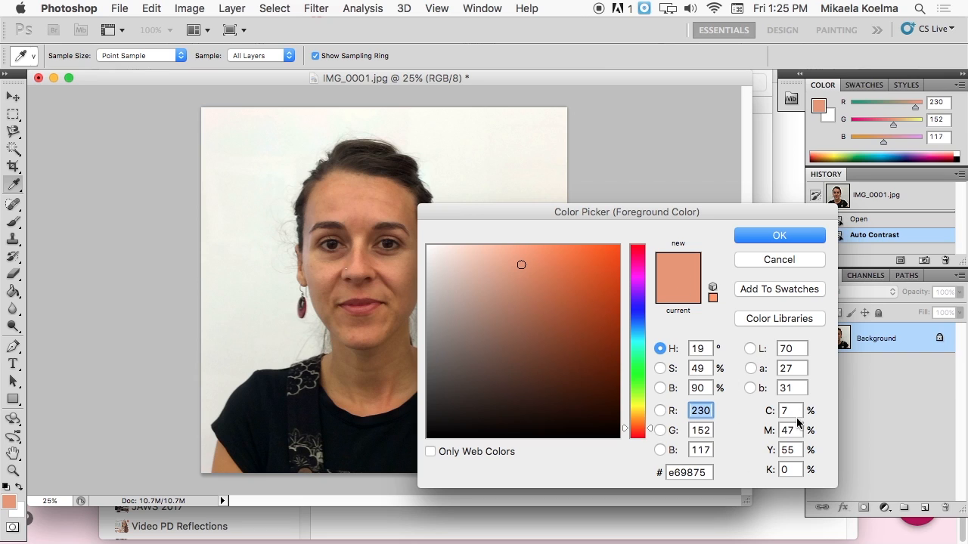
click(773, 321)
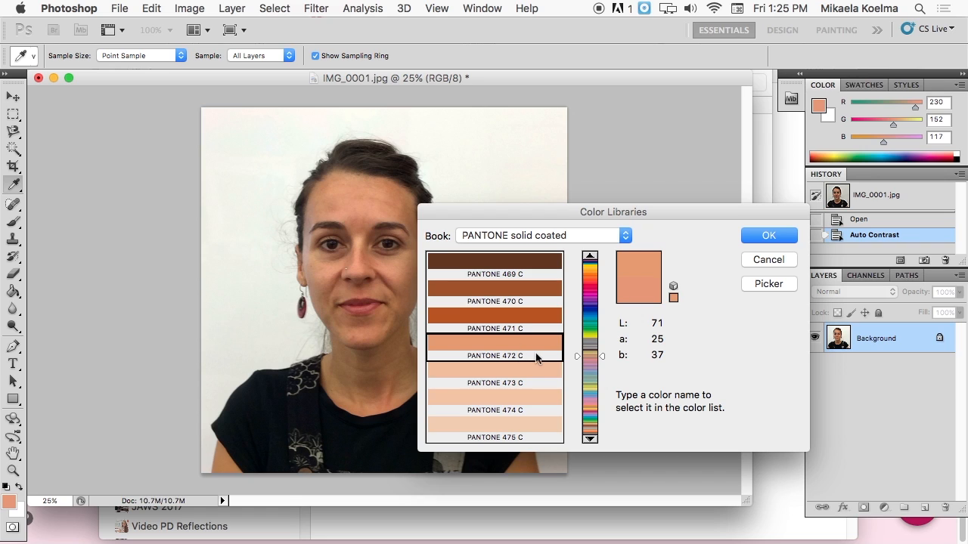
click(752, 239)
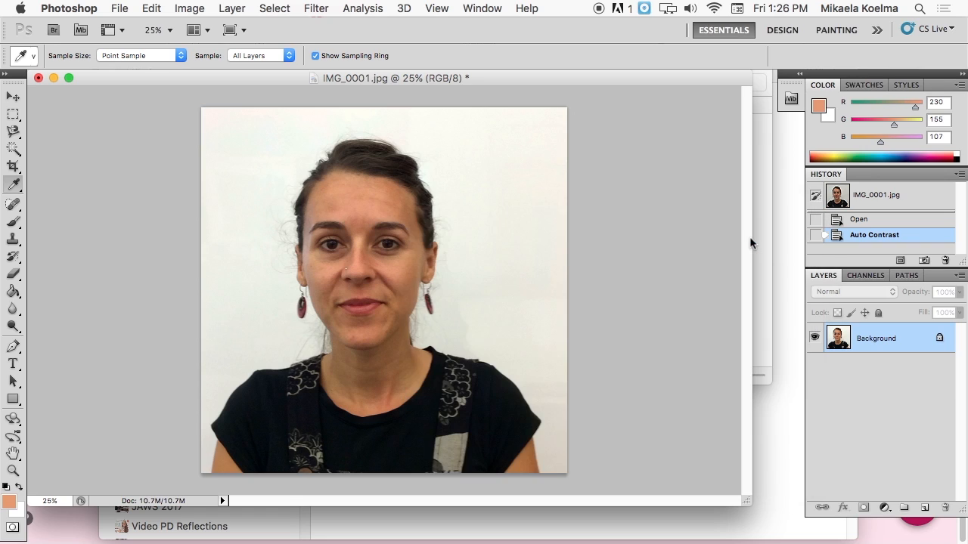
Step: Select the whole white backdrop around the woman with the Magic Wand, including the corner beside her arm
click(14, 149)
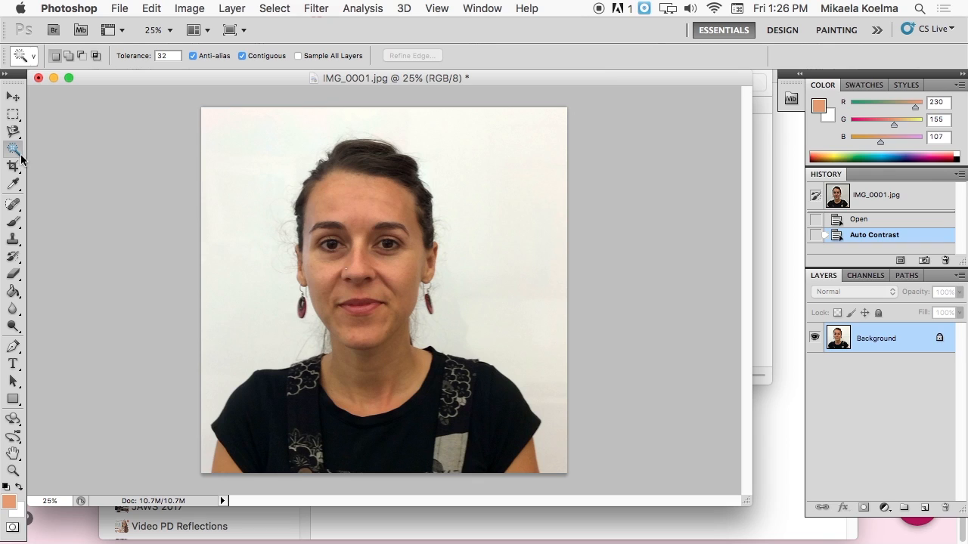
click(15, 153)
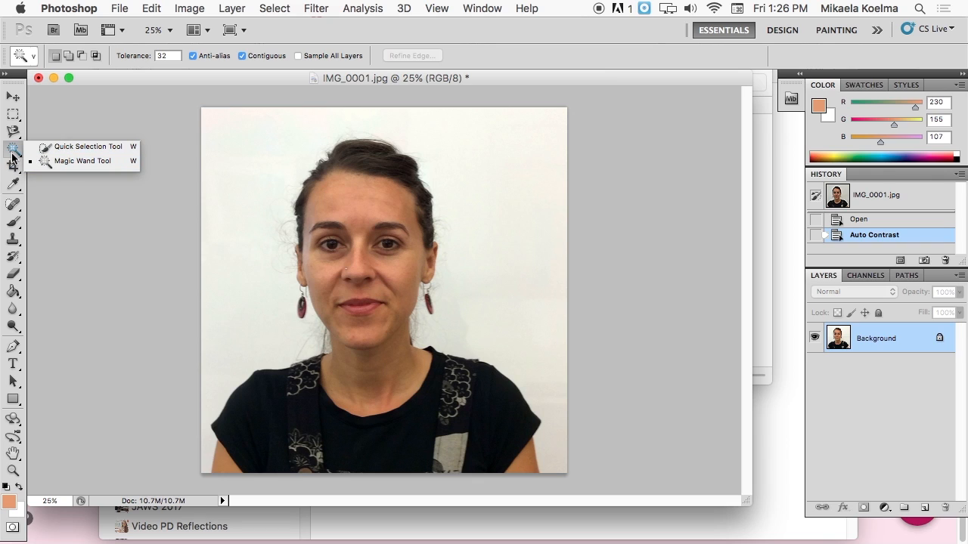
click(13, 155)
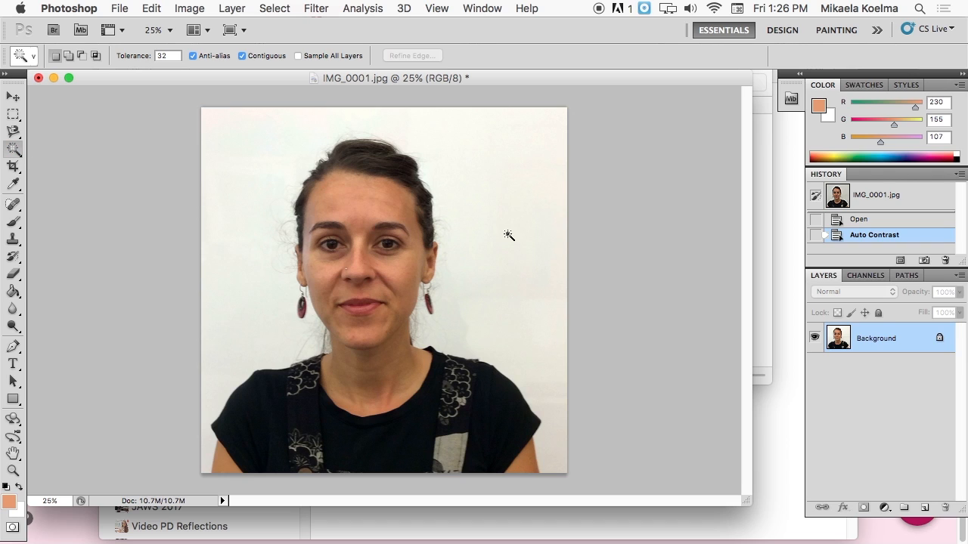
click(511, 262)
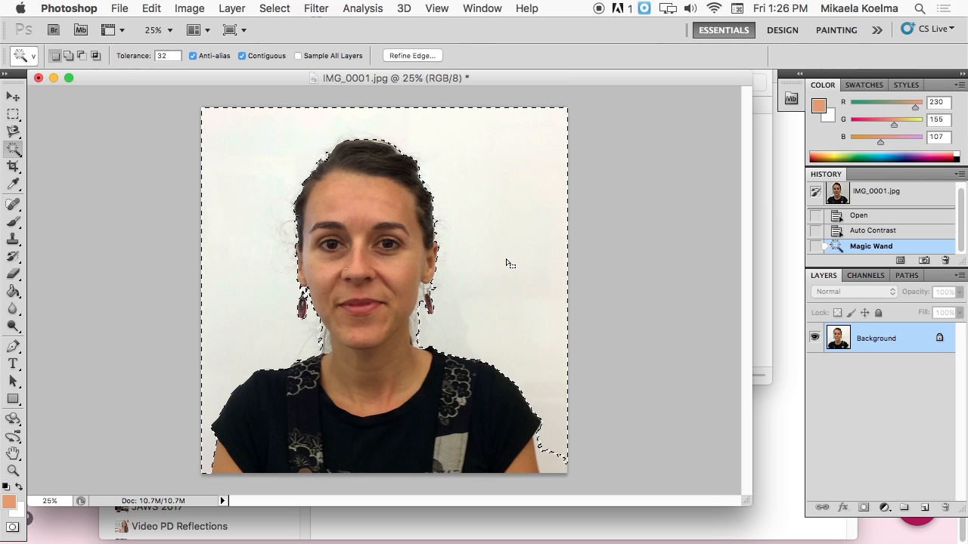
click(553, 465)
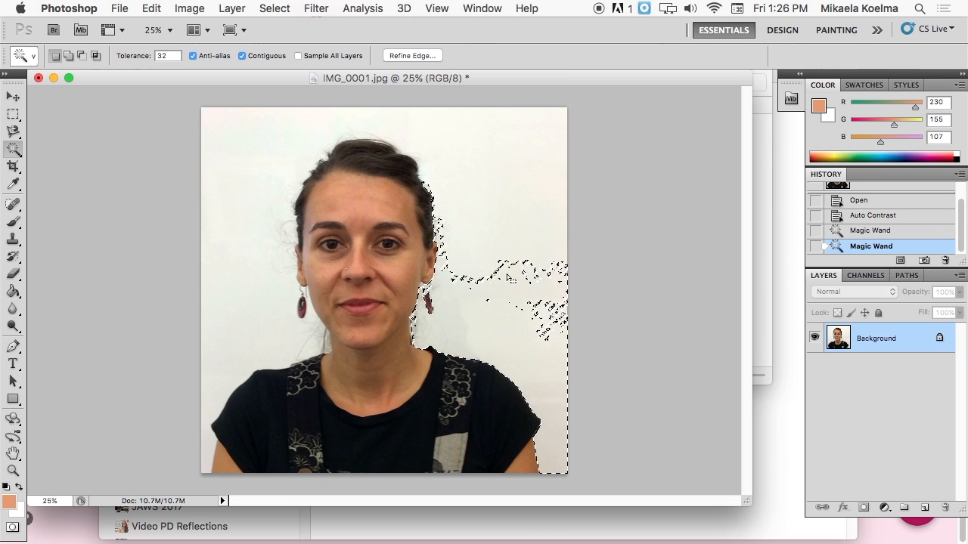
click(502, 225)
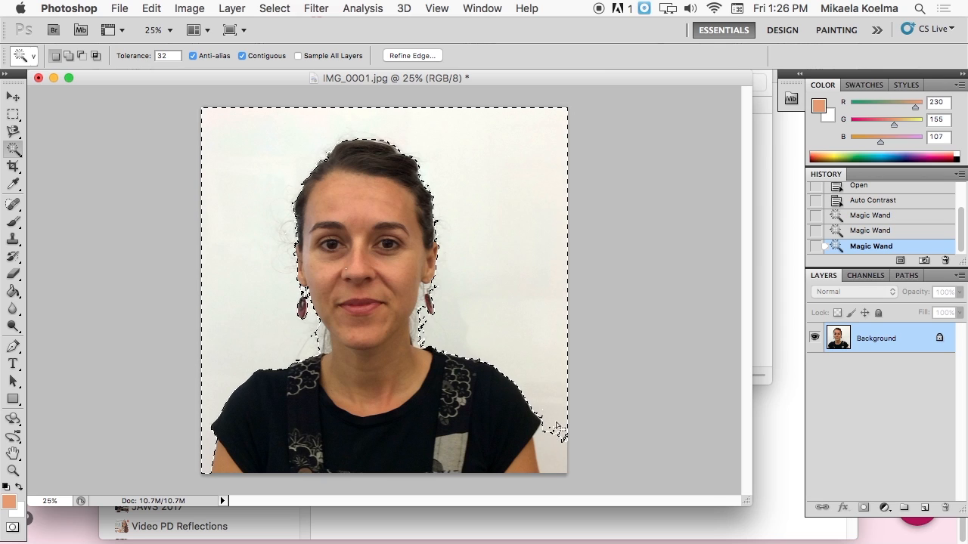
click(425, 329)
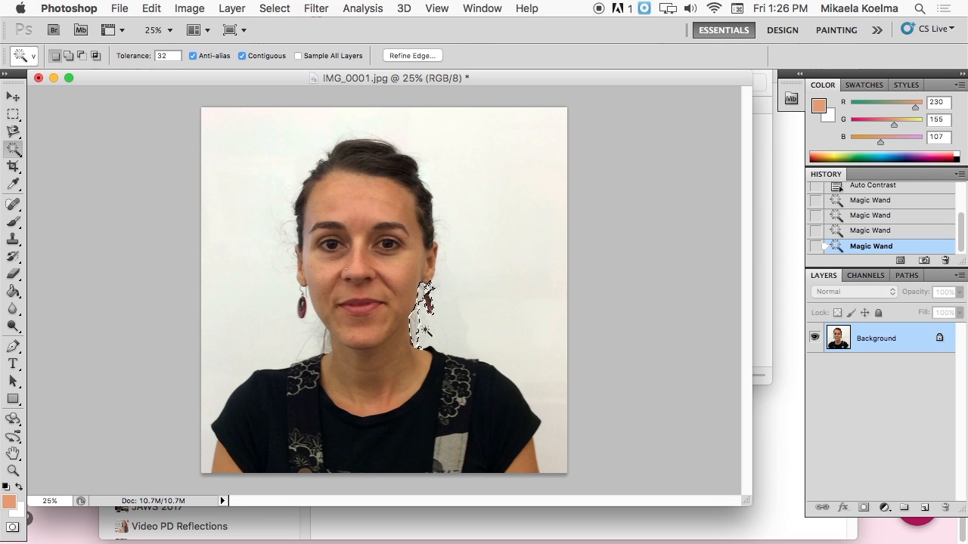
click(480, 304)
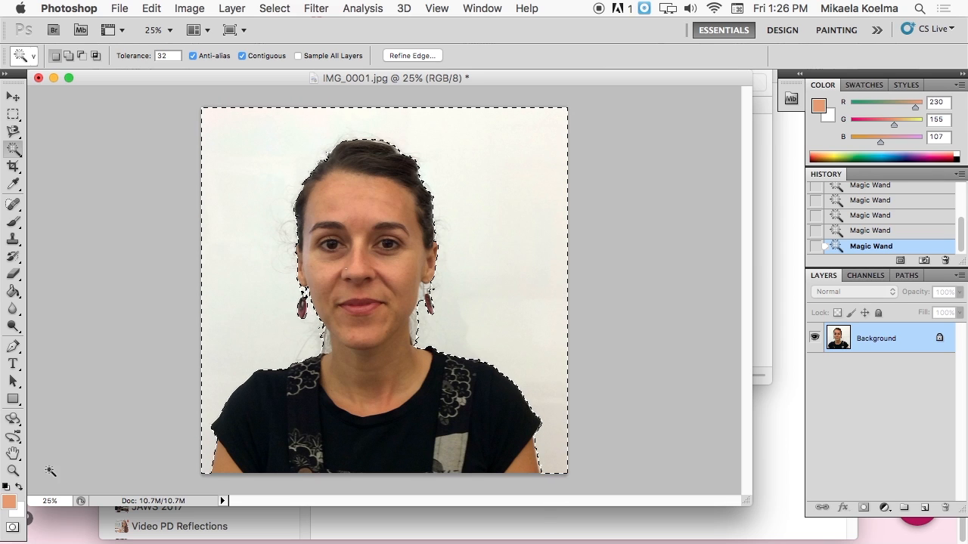
Step: Fill the selected backdrop with the foreground skin tone, and fill the leftover pale patch beside the arm in the lower-right corner
click(13, 291)
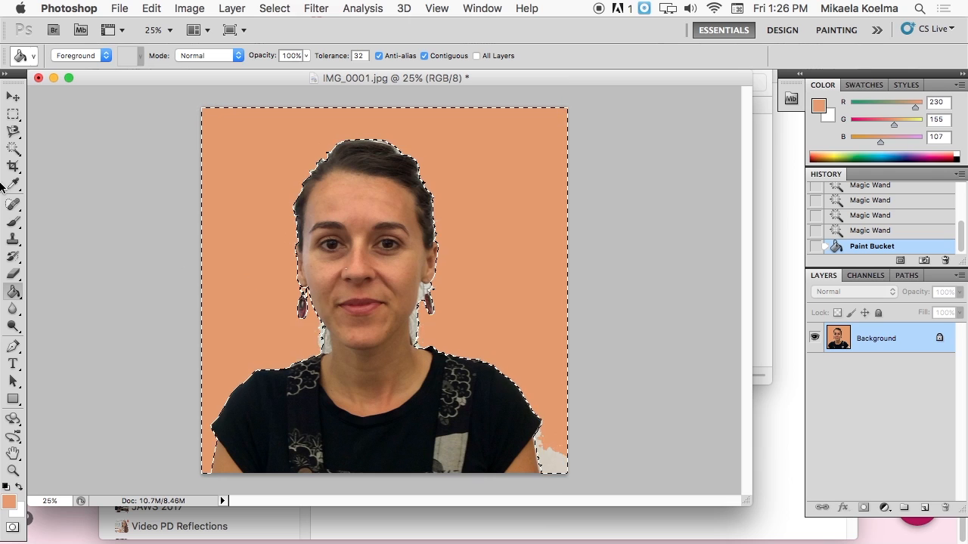
click(13, 148)
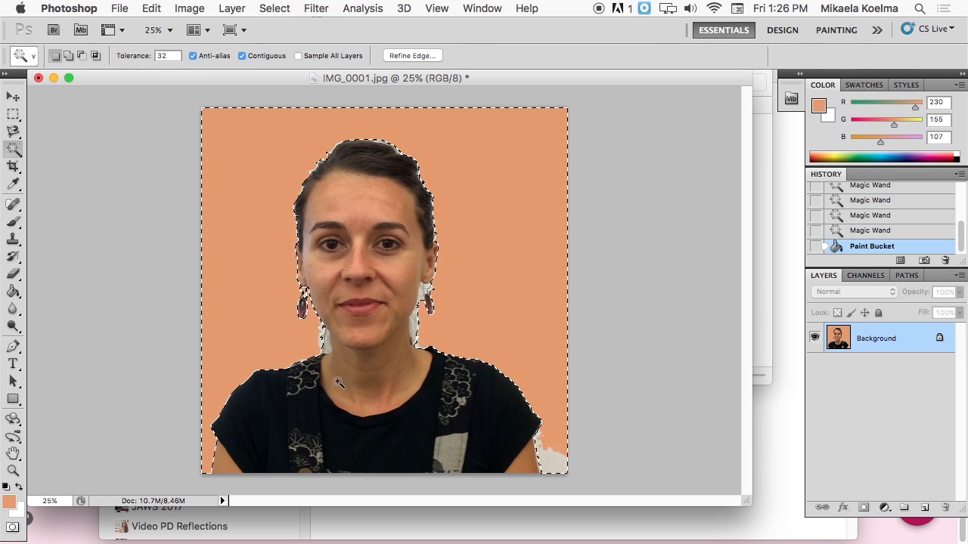
key(super+d)
click(552, 462)
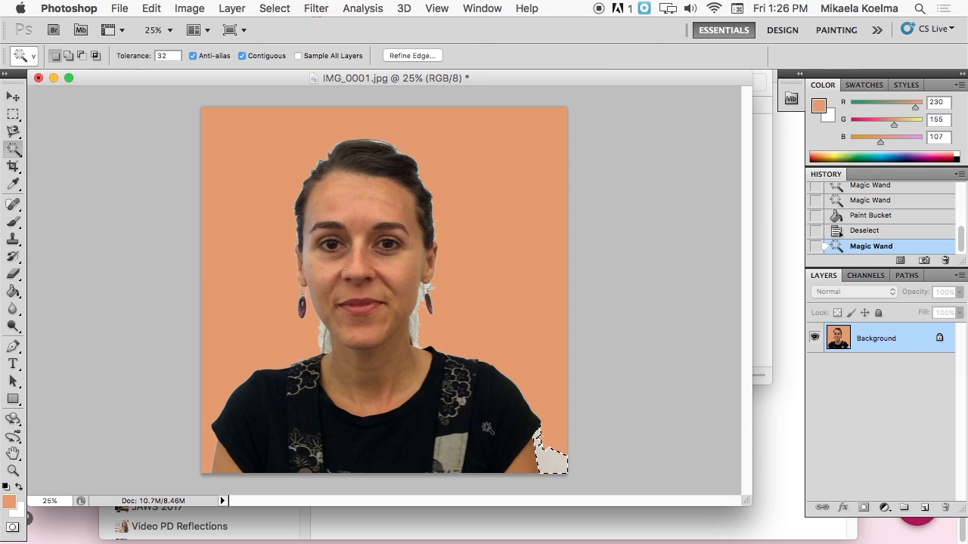
click(13, 292)
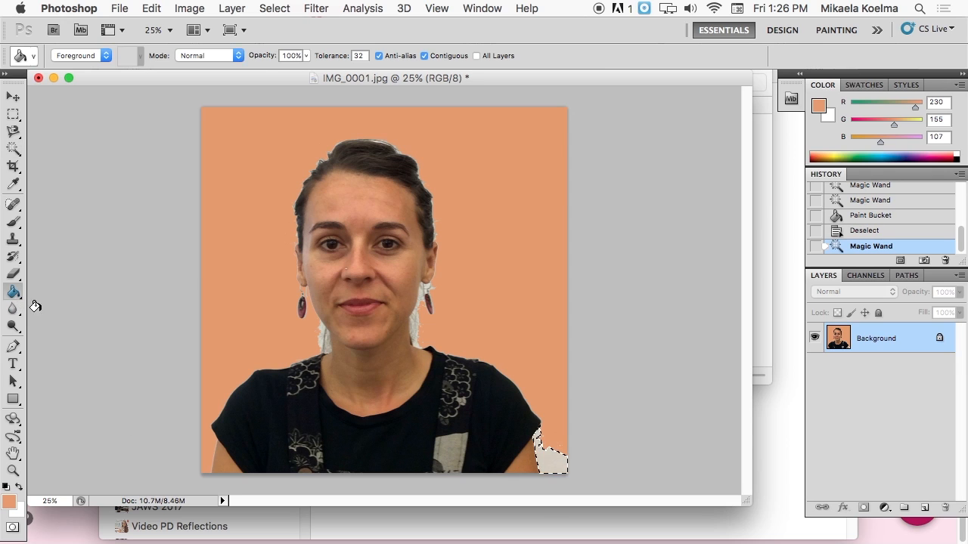
click(542, 464)
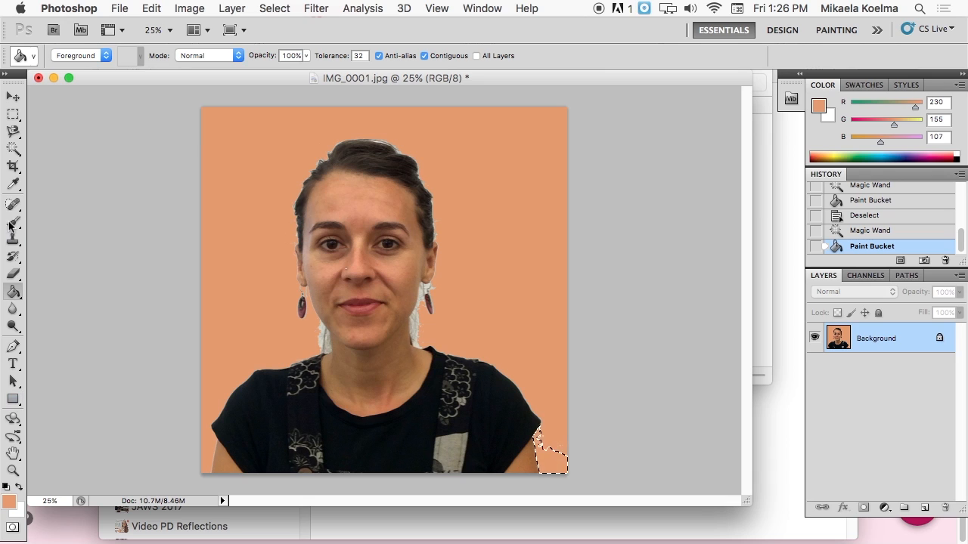
Step: Select the pale gap between the neck and the right-hand earring and fill it with the foreground skin tone
click(13, 149)
click(415, 324)
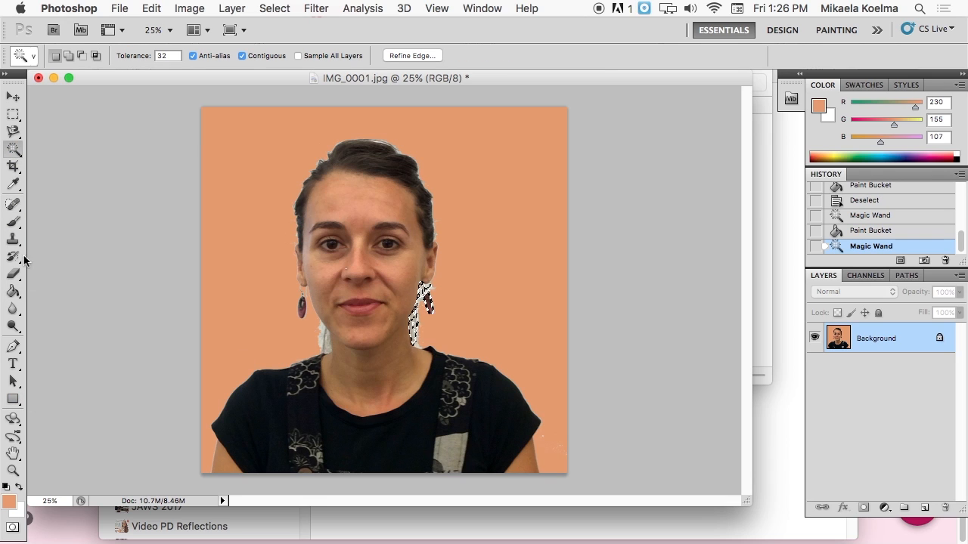
click(13, 291)
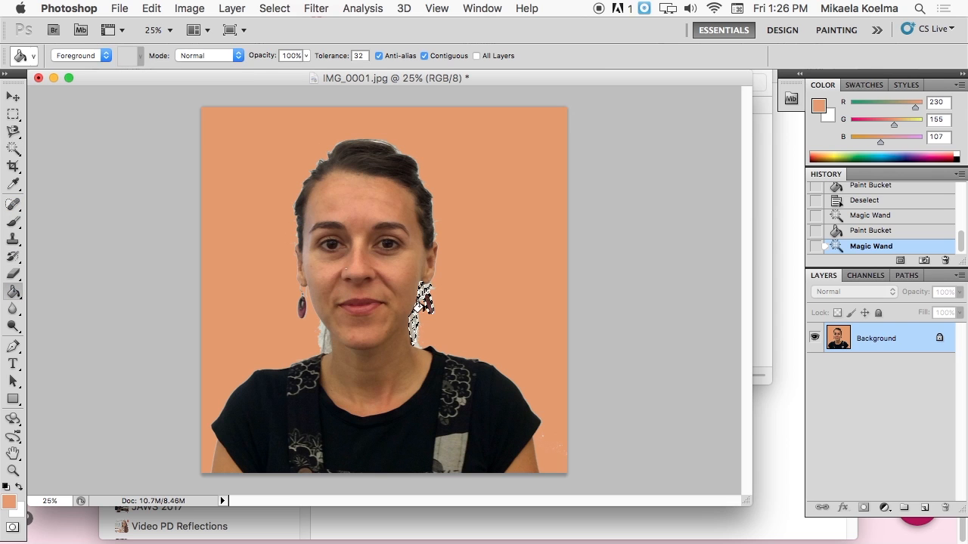
click(415, 297)
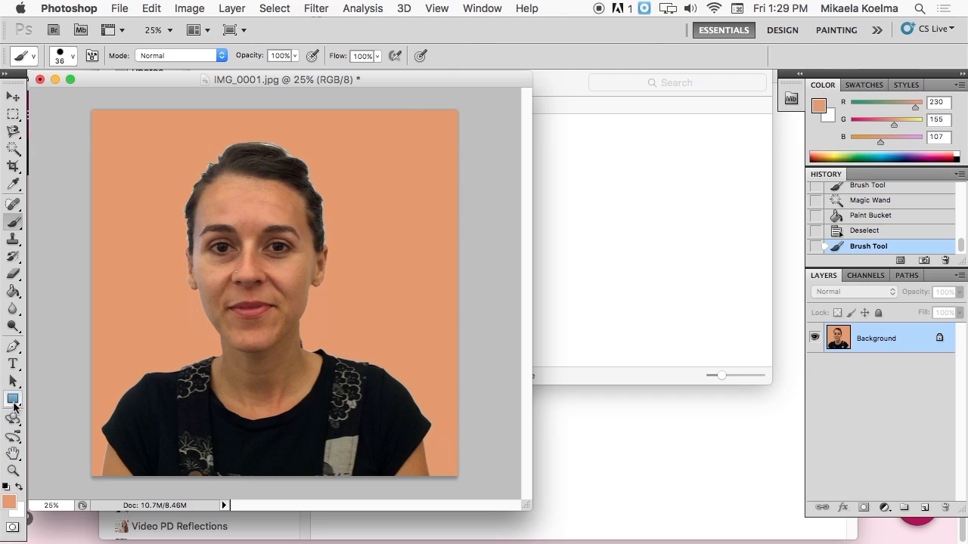
click(13, 400)
drag(95, 439, 357, 469)
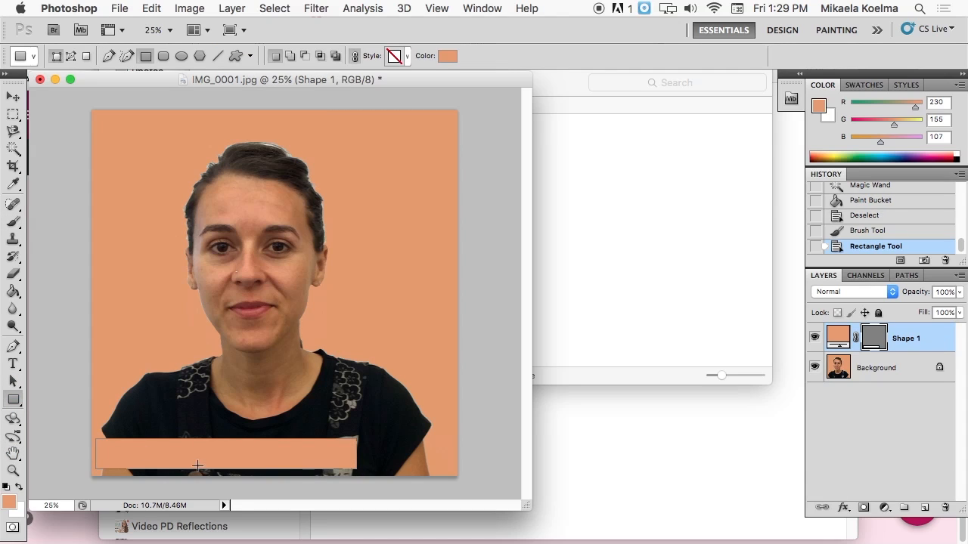
click(872, 235)
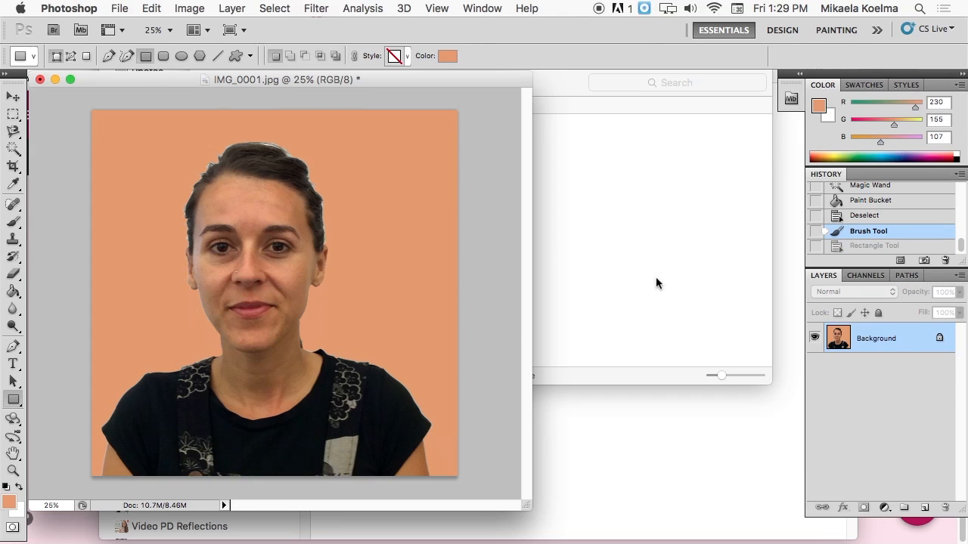
Step: Make white the foreground colour and draw a rectangle across the full width of the photo's bottom edge as a caption strip
click(18, 487)
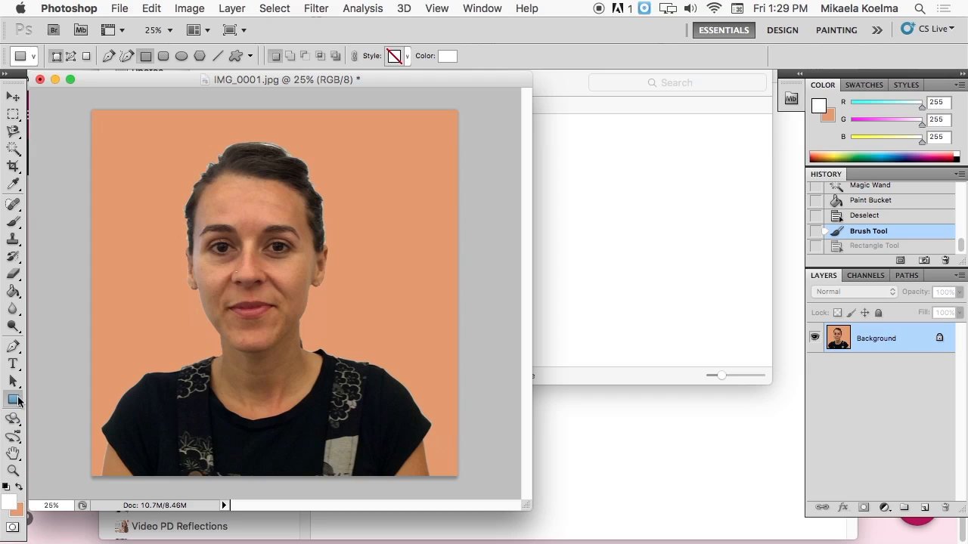
drag(75, 437, 486, 488)
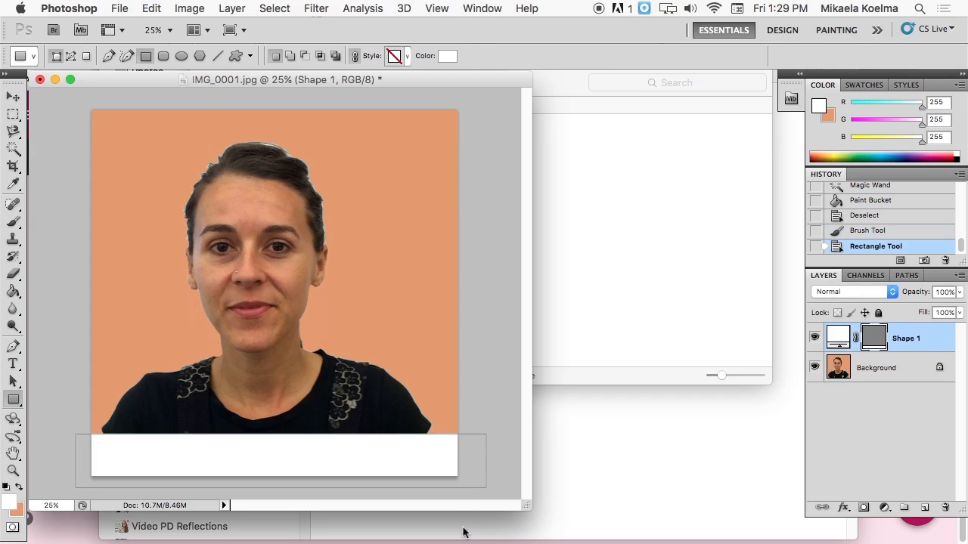
Step: Create a text box inside the white strip and resize it to match the strip's visible edges
click(15, 365)
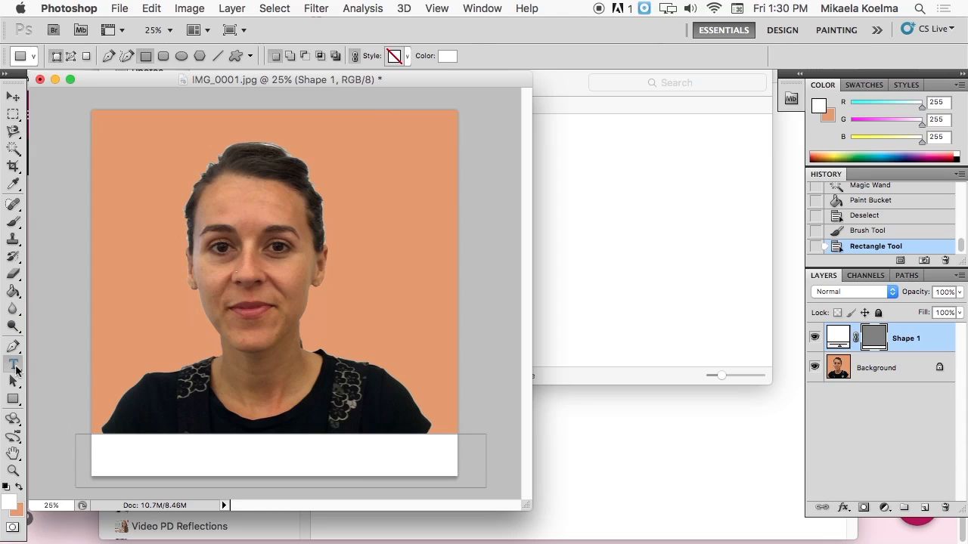
click(123, 459)
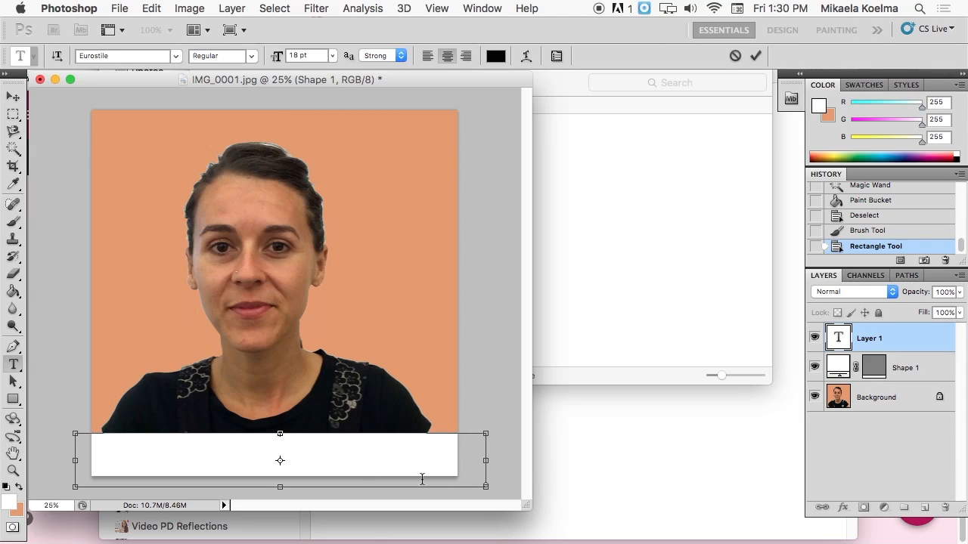
drag(485, 487, 458, 477)
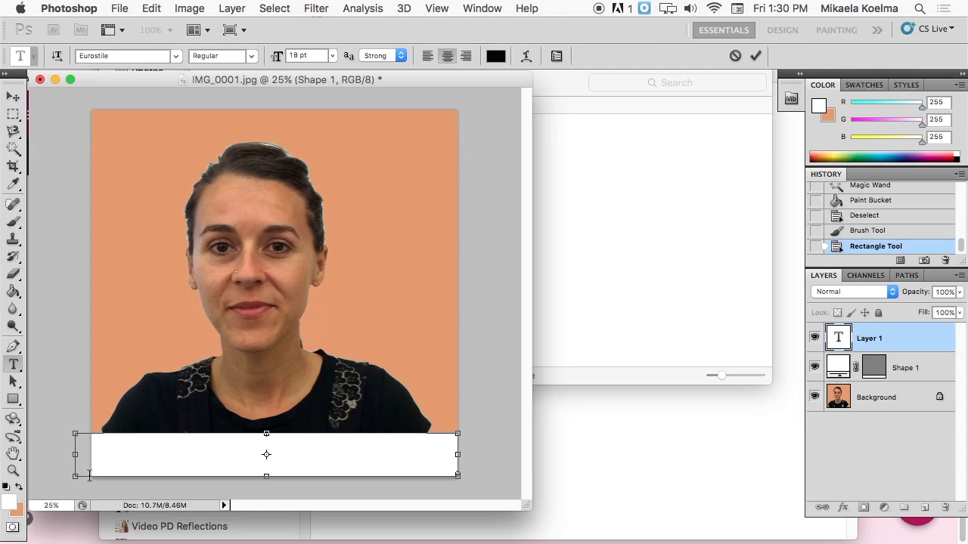
drag(71, 480, 87, 480)
Step: Enter the caption "Pantone" at 72 pt in the white strip's text box and left-align it
click(332, 57)
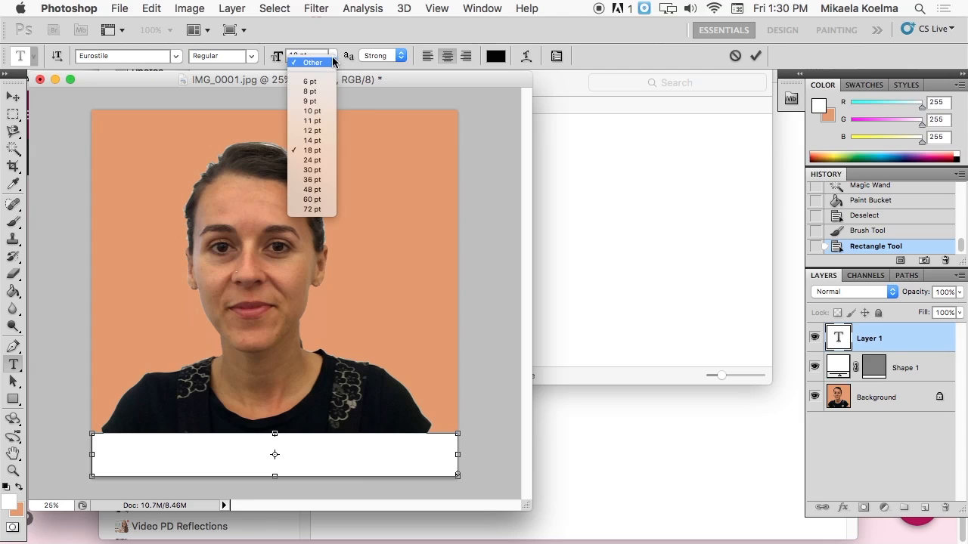
click(311, 189)
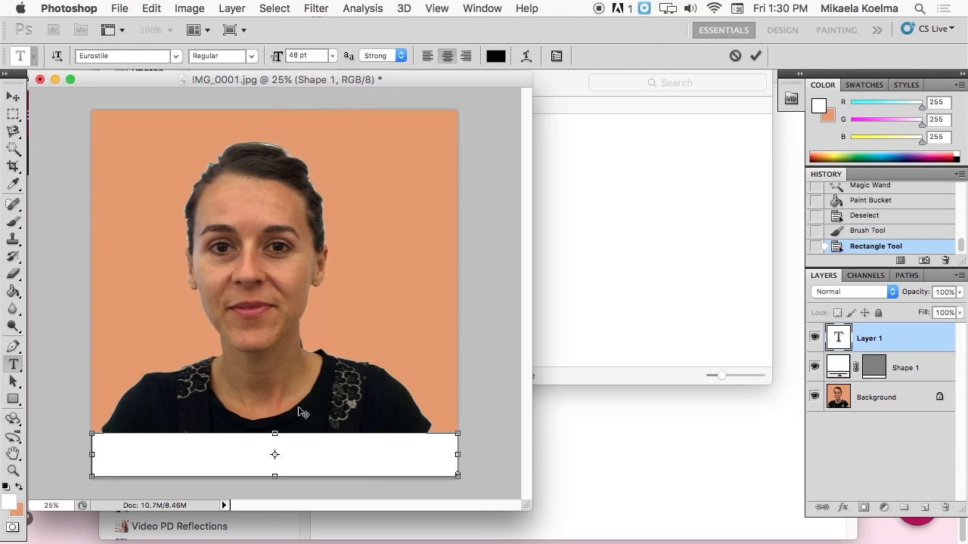
click(332, 56)
click(316, 206)
text(Pantone)
drag(300, 438, 259, 438)
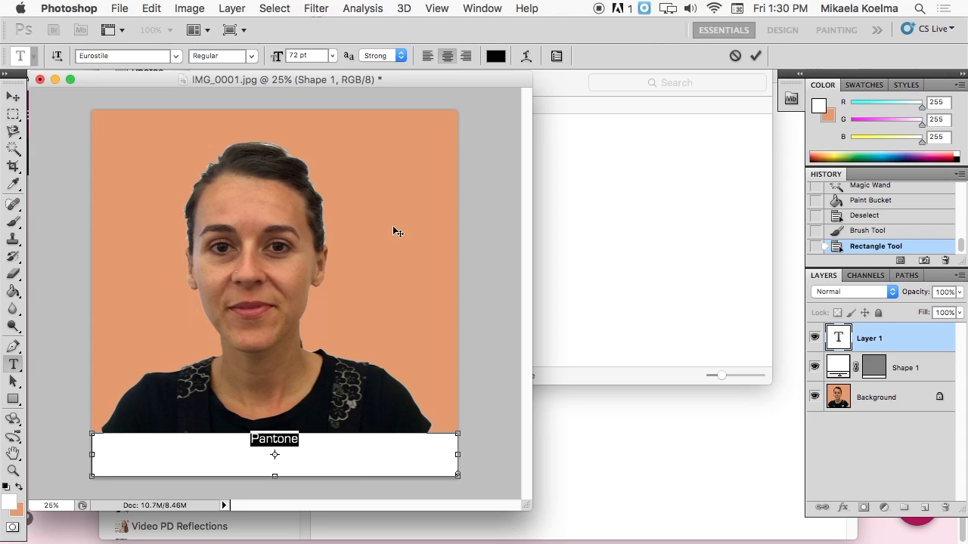
click(428, 56)
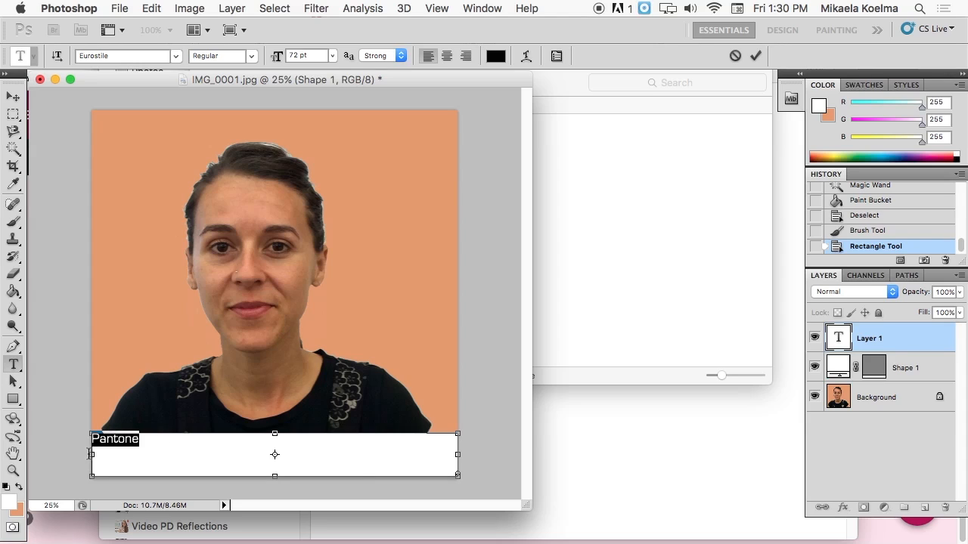
Step: Shrink the caption's text box on all four sides so it sits inset from the white strip's edges
drag(85, 454, 108, 454)
drag(461, 455, 431, 455)
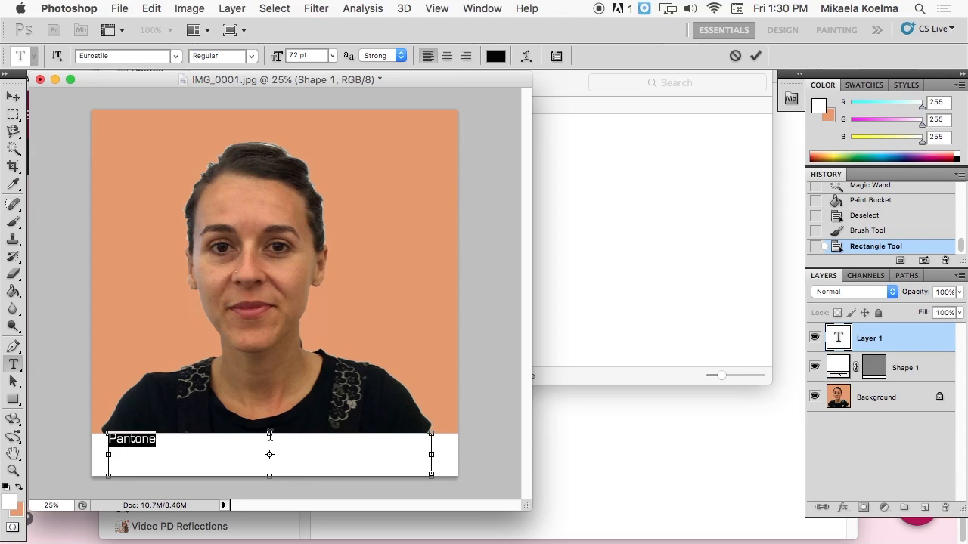
drag(269, 431, 269, 441)
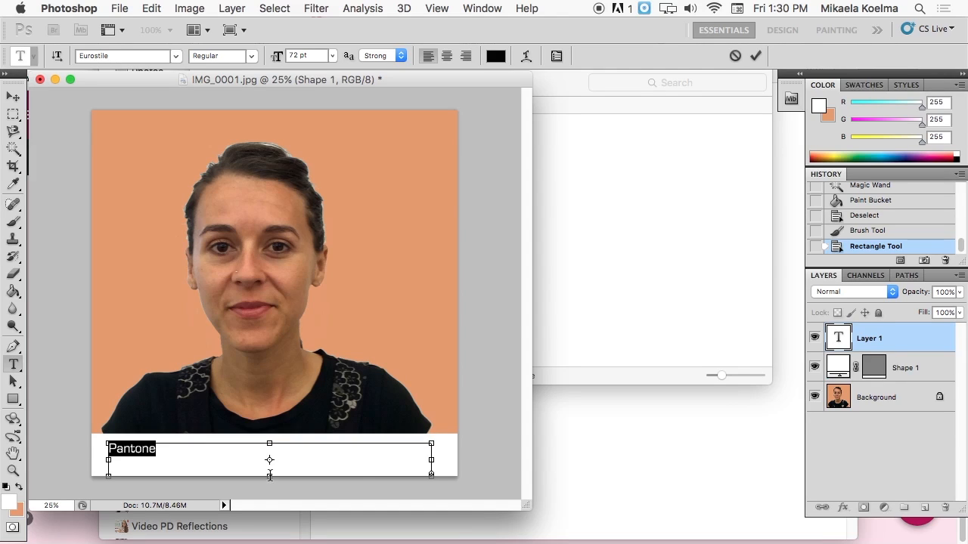
click(270, 476)
drag(270, 477, 270, 470)
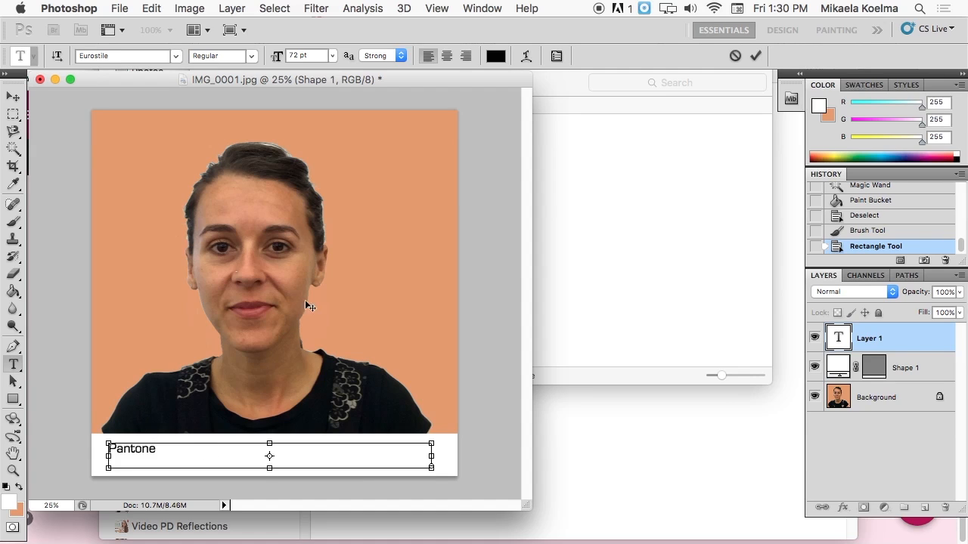
Step: Look up the background skin tone in the PANTONE solid coated library and add "472 C" to the caption
click(17, 511)
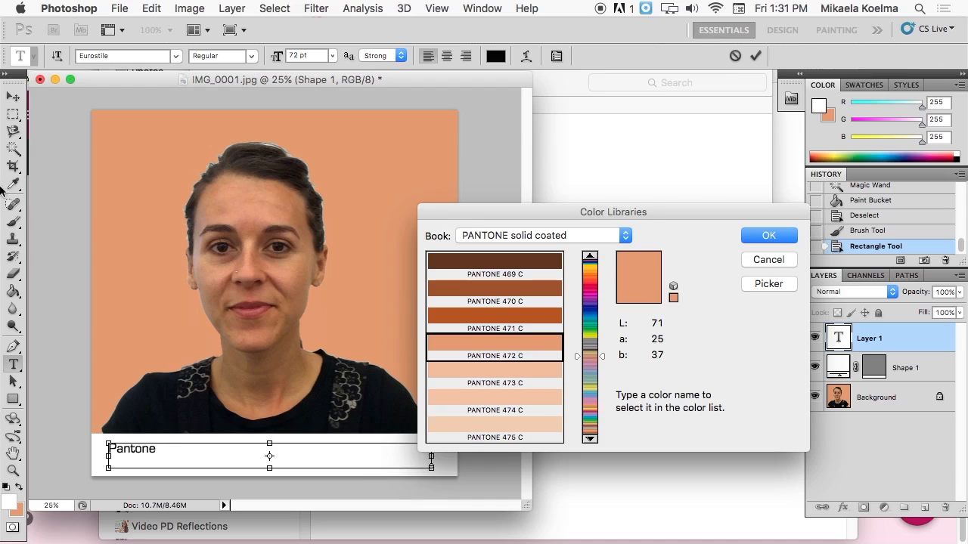
click(786, 239)
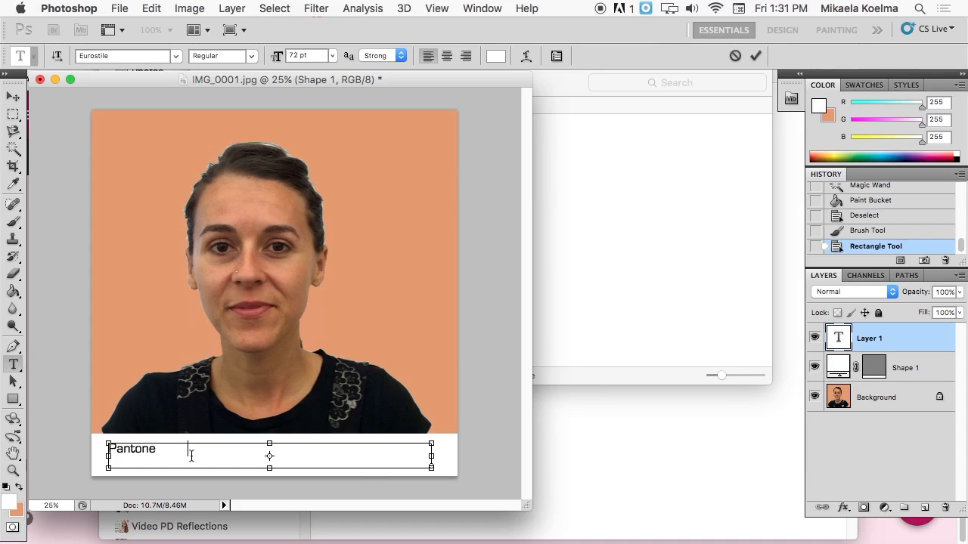
Step: Recolour the whole caption to near-black #020202, centre it in its text box and commit the text
drag(218, 457, 105, 453)
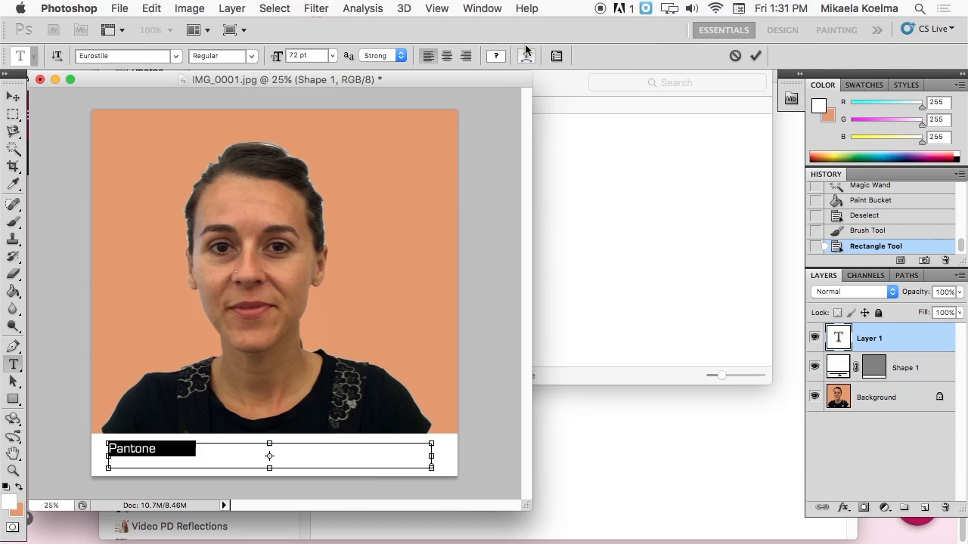
click(492, 58)
click(432, 436)
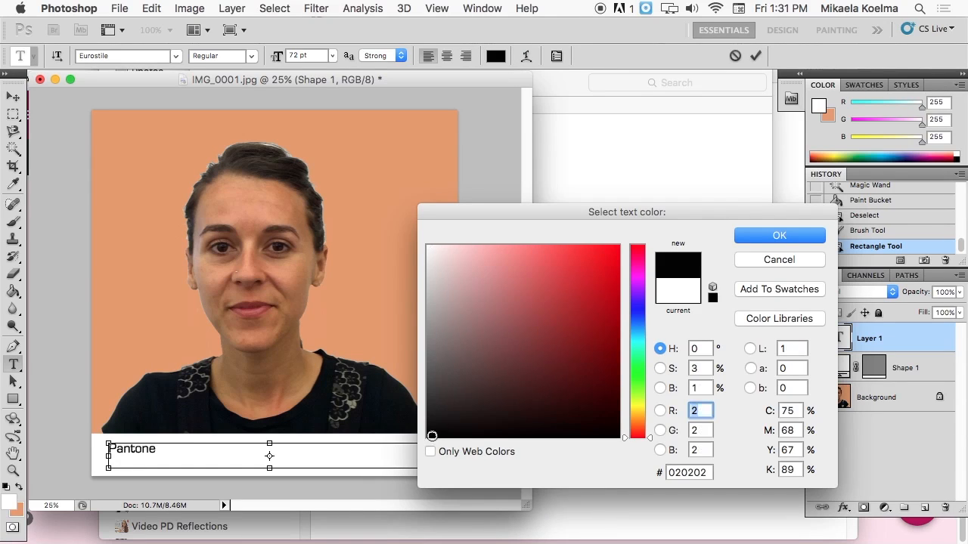
click(769, 236)
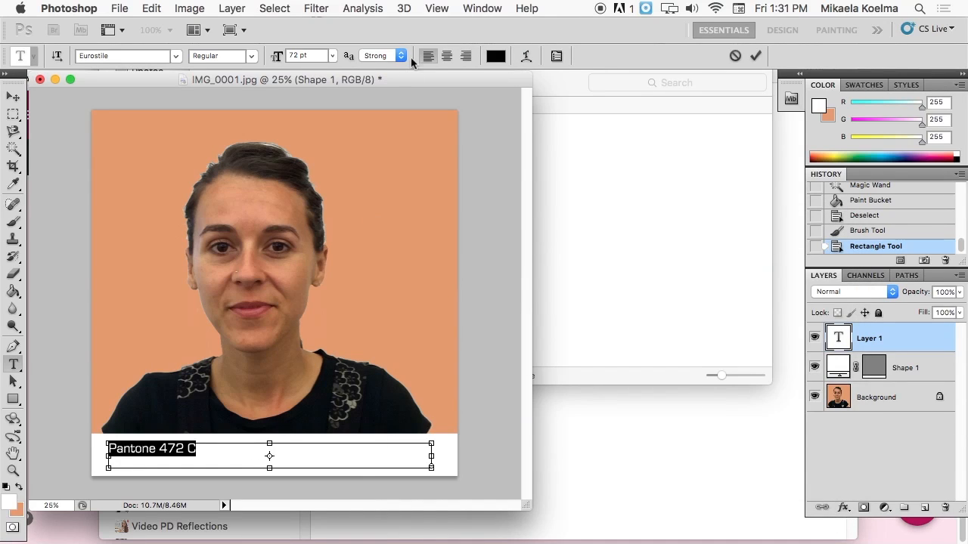
click(447, 56)
click(13, 96)
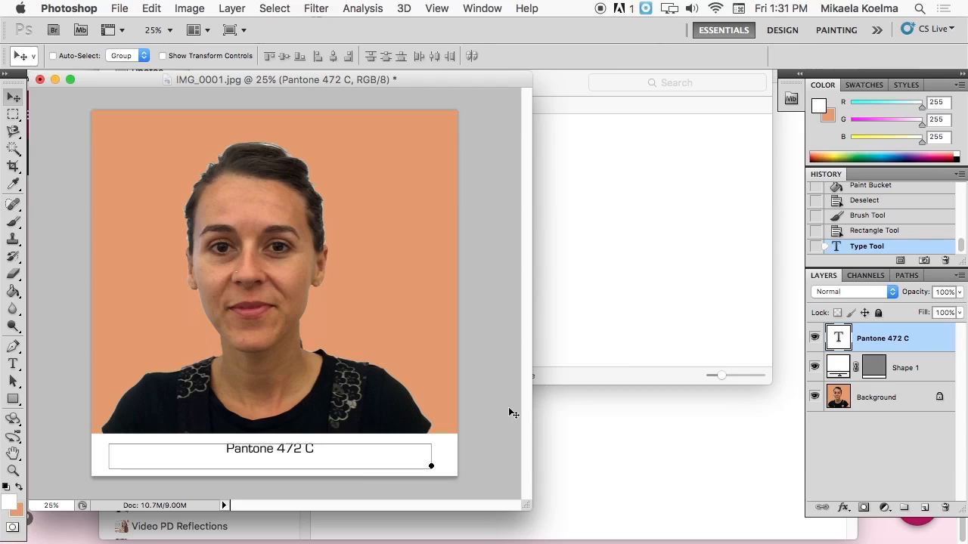
click(892, 404)
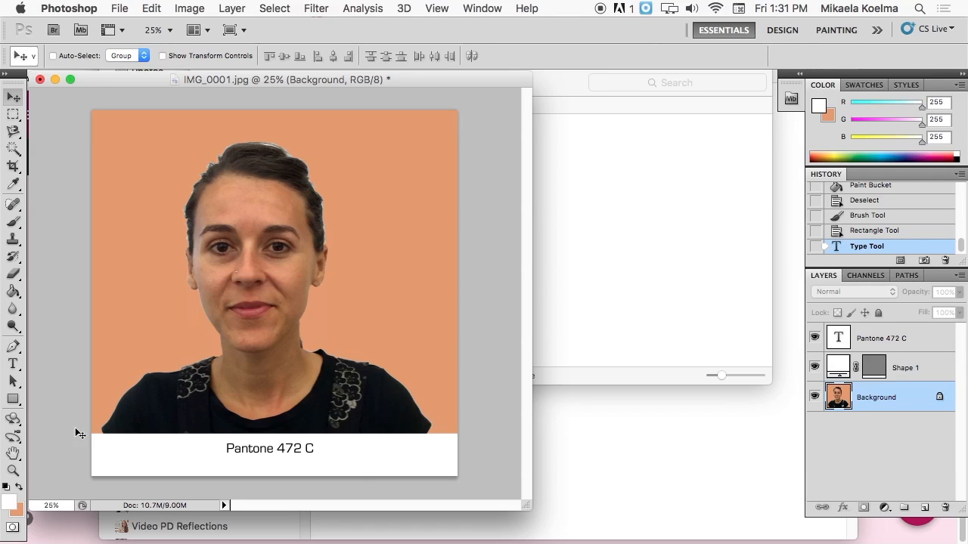
Step: Enlarge the whole "Pantone 472 C" caption to 130 pt and commit the text edit
click(13, 363)
click(282, 450)
drag(318, 449, 221, 449)
click(295, 55)
click(333, 57)
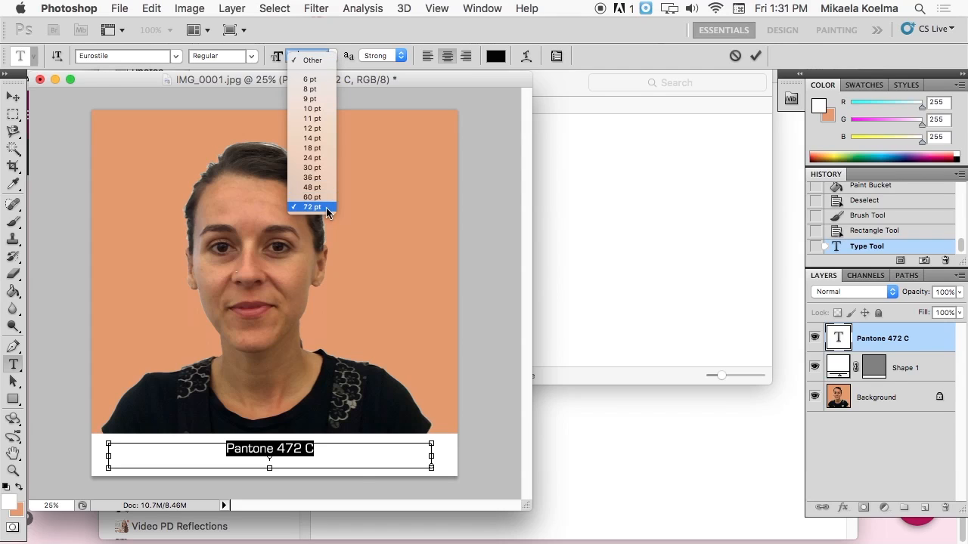
click(300, 53)
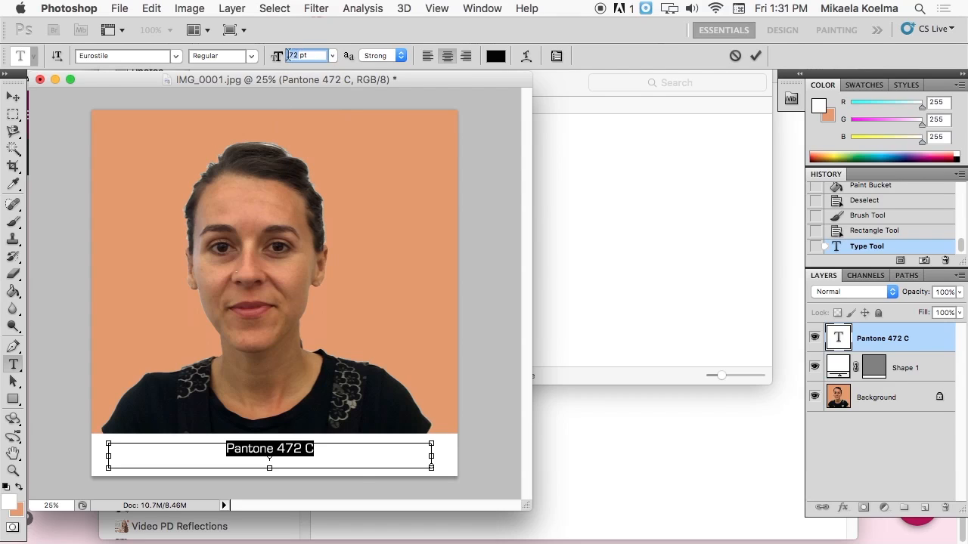
text(100)
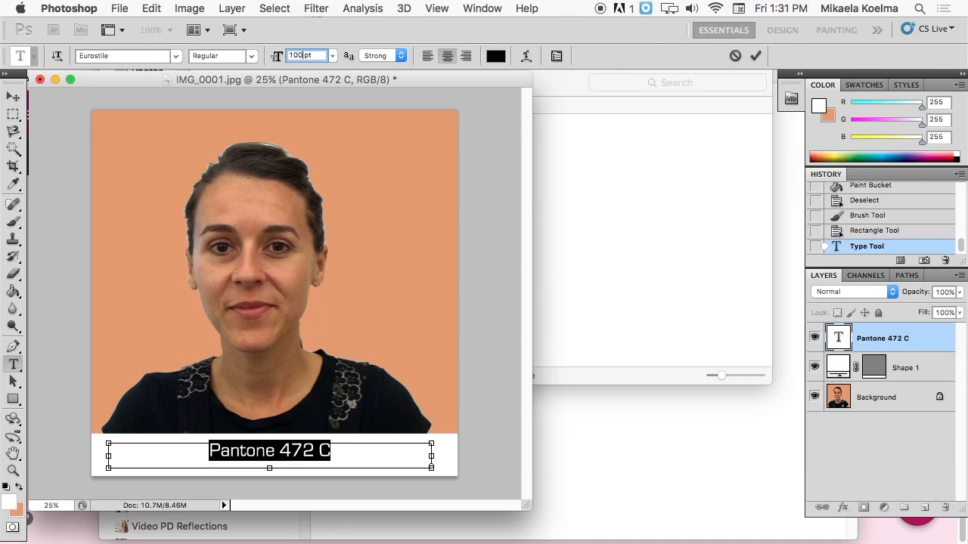
key(BackSpace)
text(3)
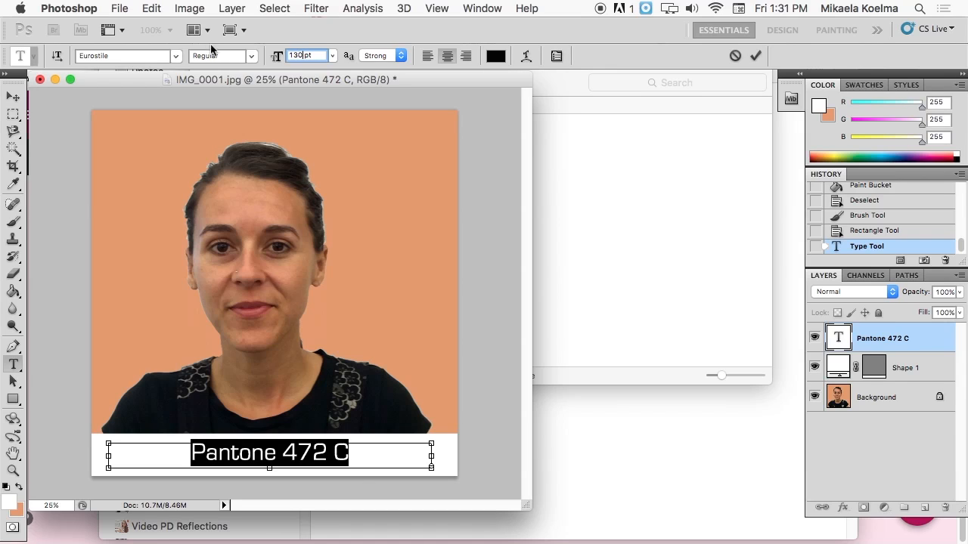
click(13, 97)
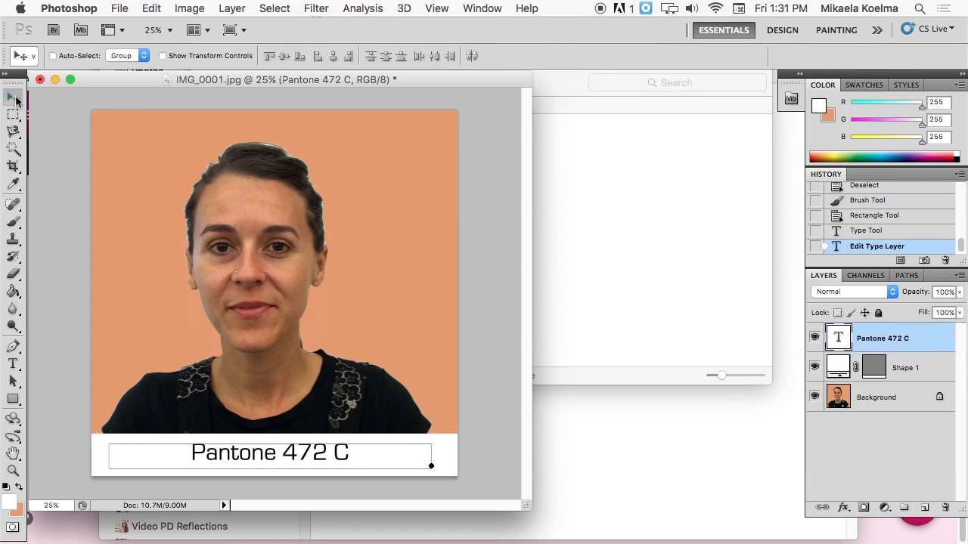
Step: Try to brush out the dark sliver beside the neck on the Background layer, and undo the white stroke after swapping the foreground and background colours
click(898, 401)
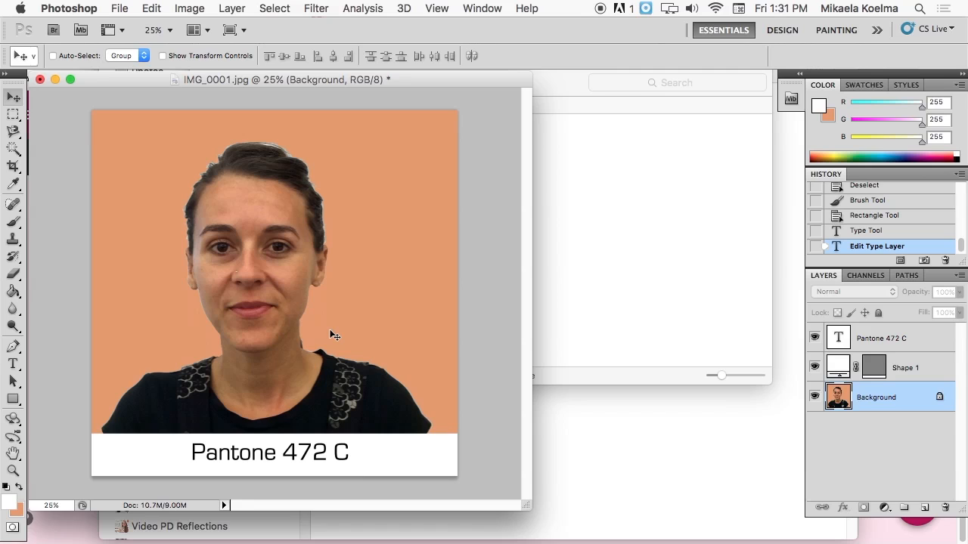
key(super+plus)
key(super+plus)
key(super+plus)
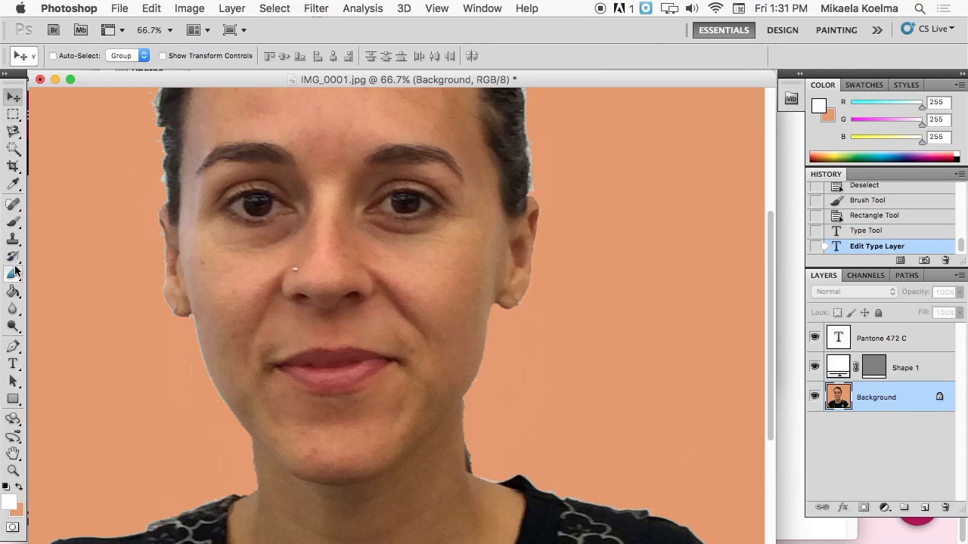
click(18, 221)
drag(477, 454, 480, 446)
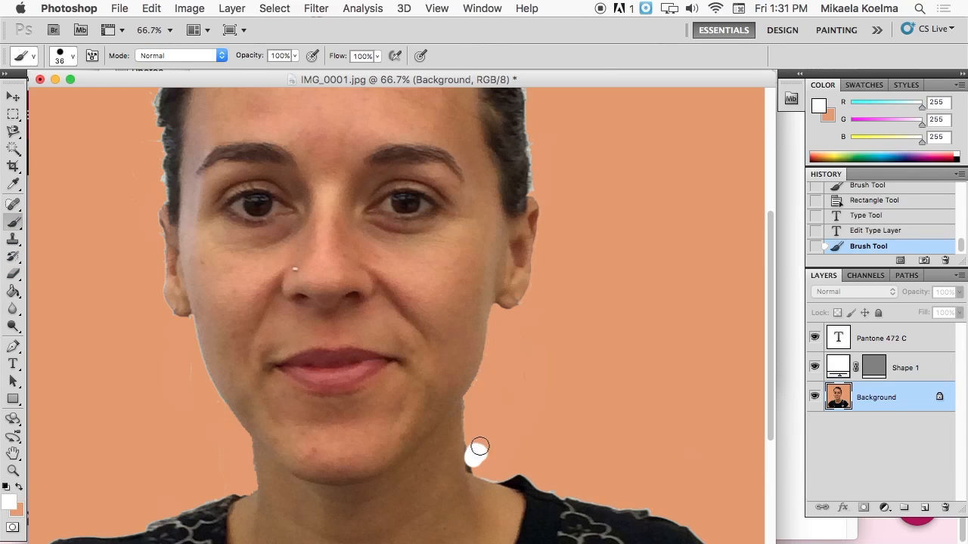
click(19, 489)
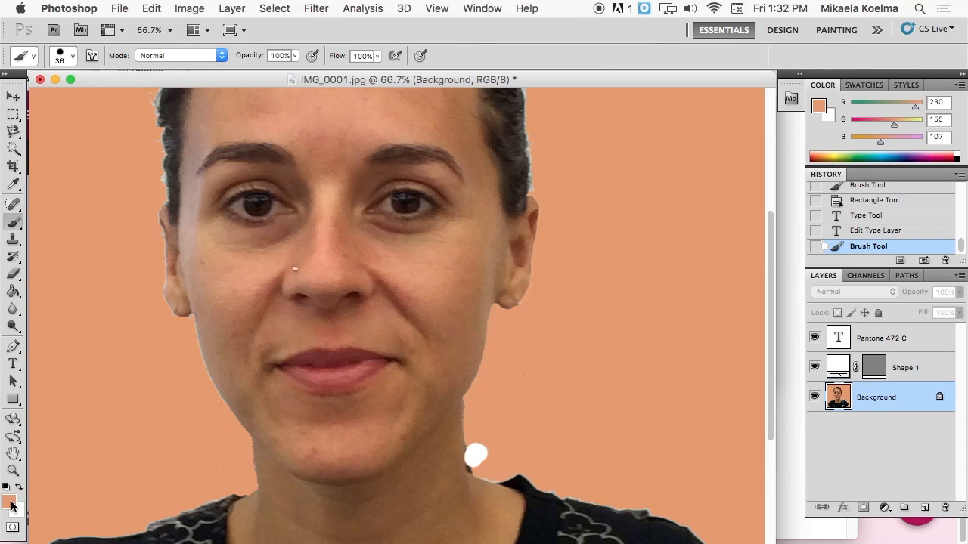
click(885, 231)
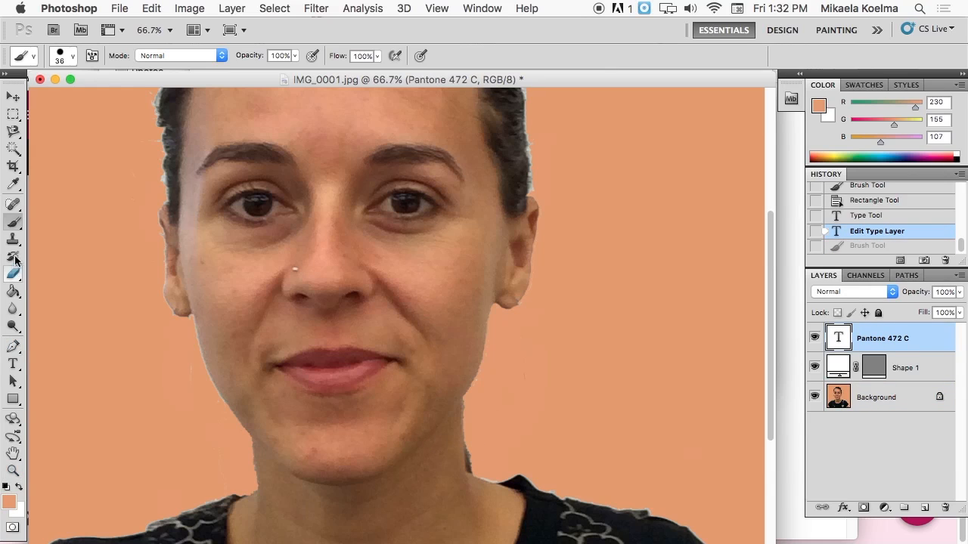
click(880, 409)
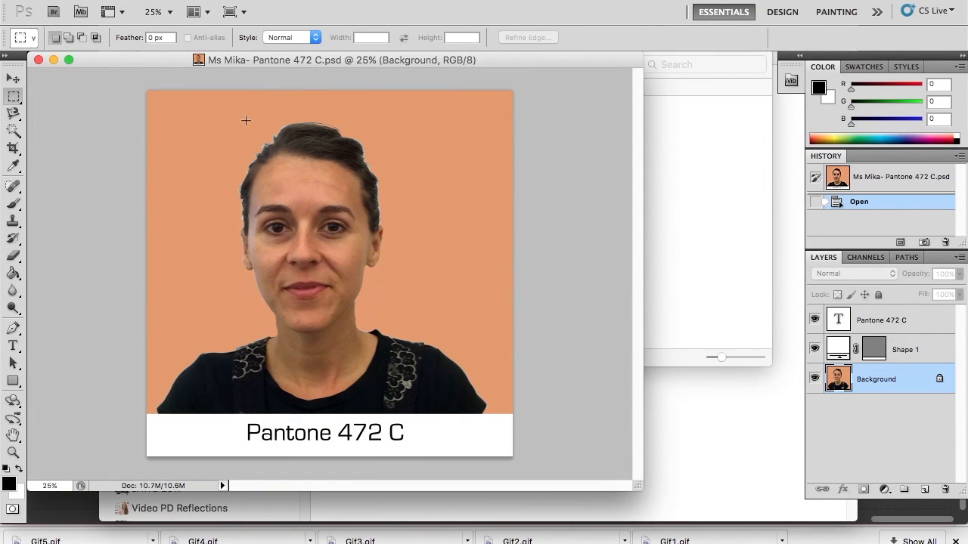
Step: Start saving the finished card under a new name, appending "- 6G" to the file name and choosing the Documents folder
click(117, 1)
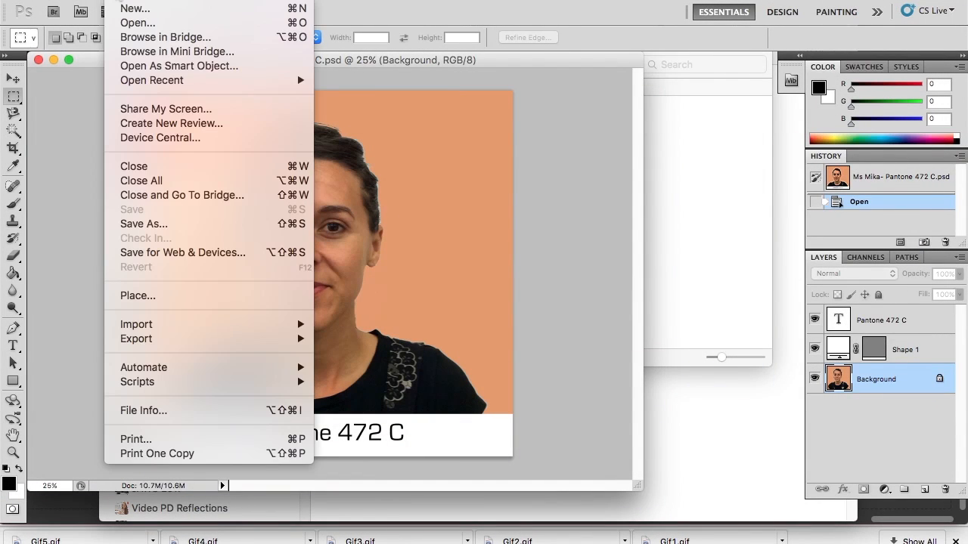
click(148, 226)
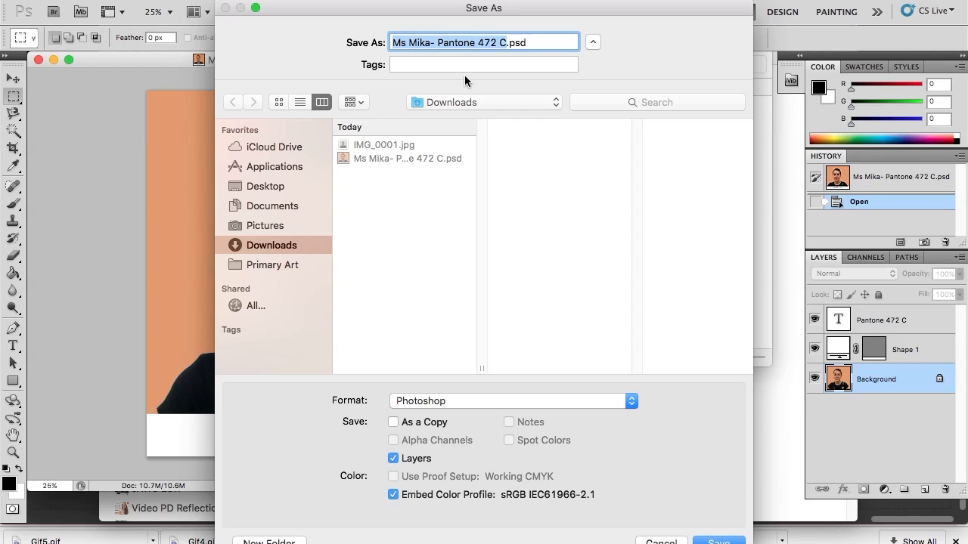
click(504, 42)
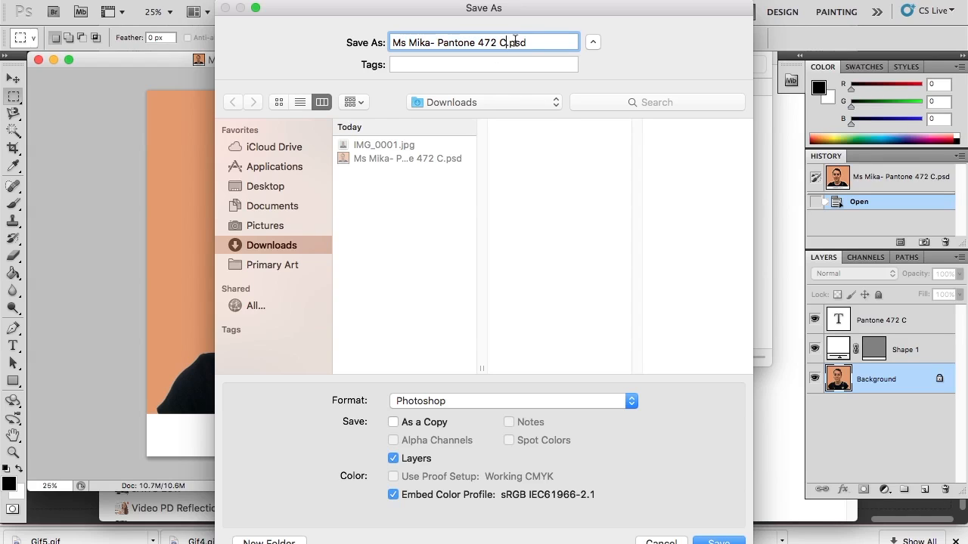
text(- 6C)
click(271, 212)
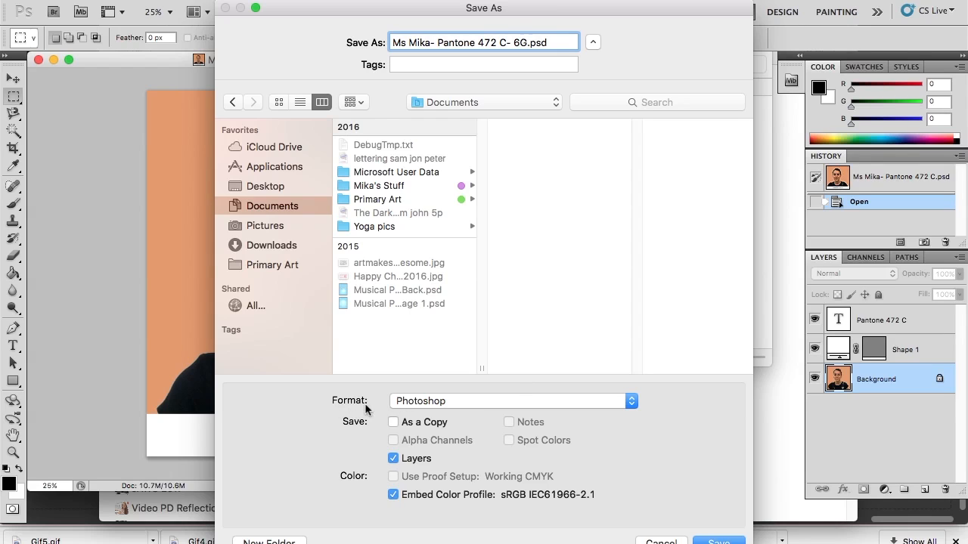
Step: Save the card as a JPEG copy with the image quality reduced below 7
click(428, 403)
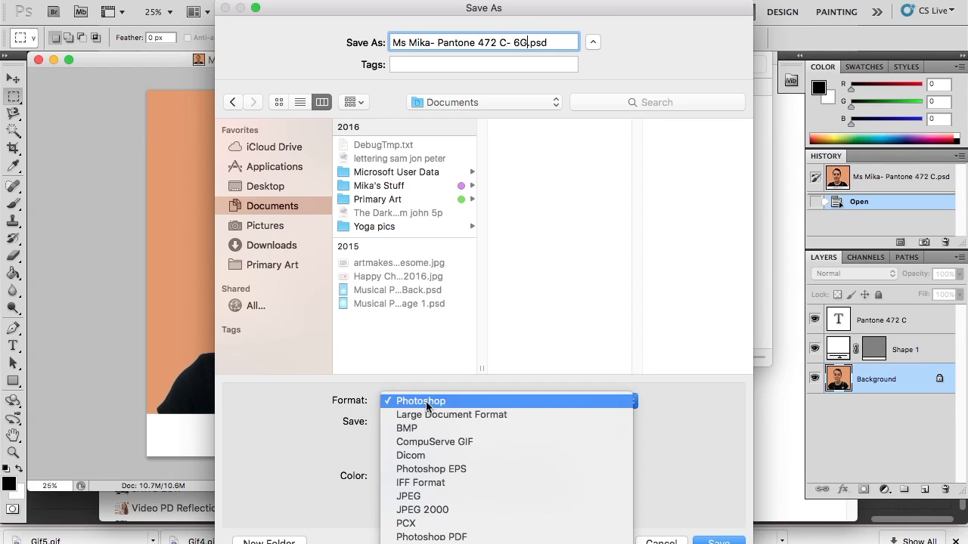
click(425, 497)
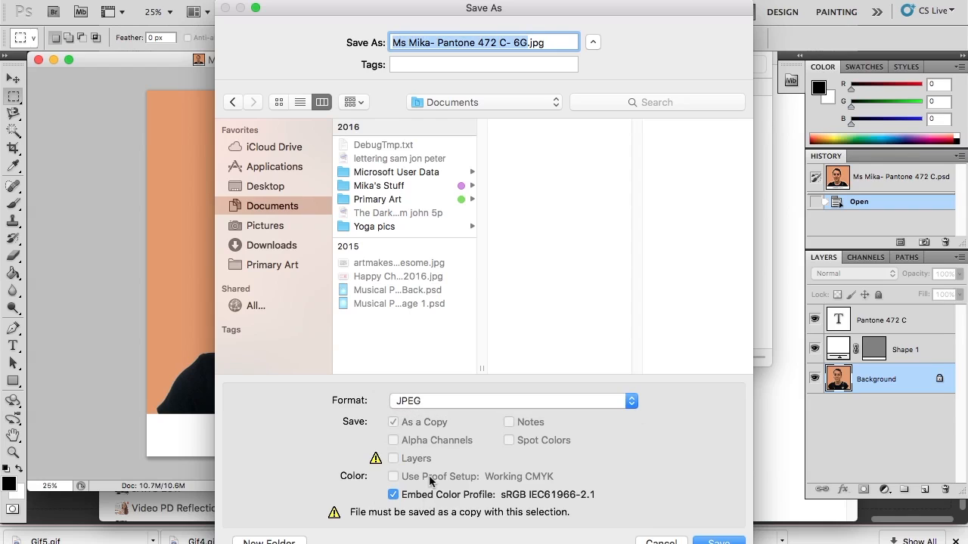
click(718, 542)
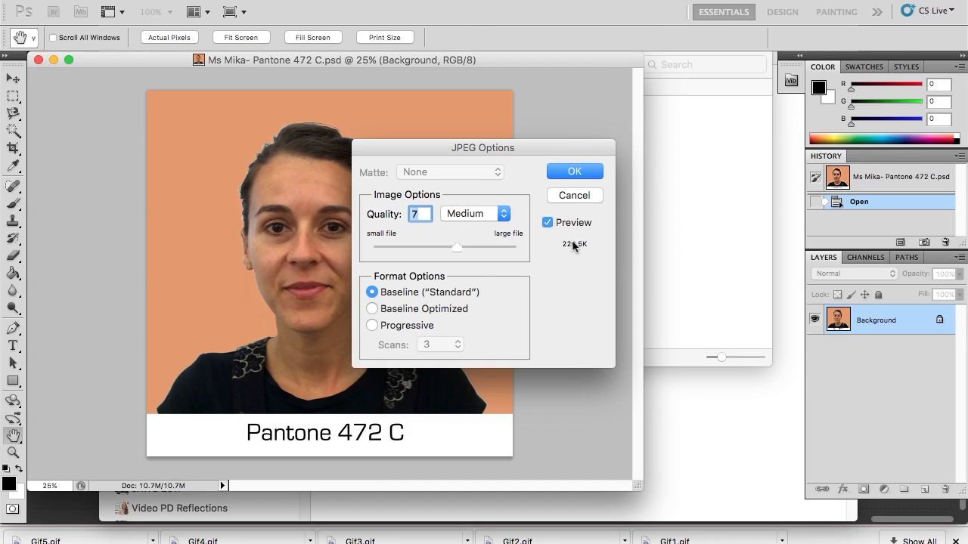
drag(455, 246, 437, 247)
click(576, 172)
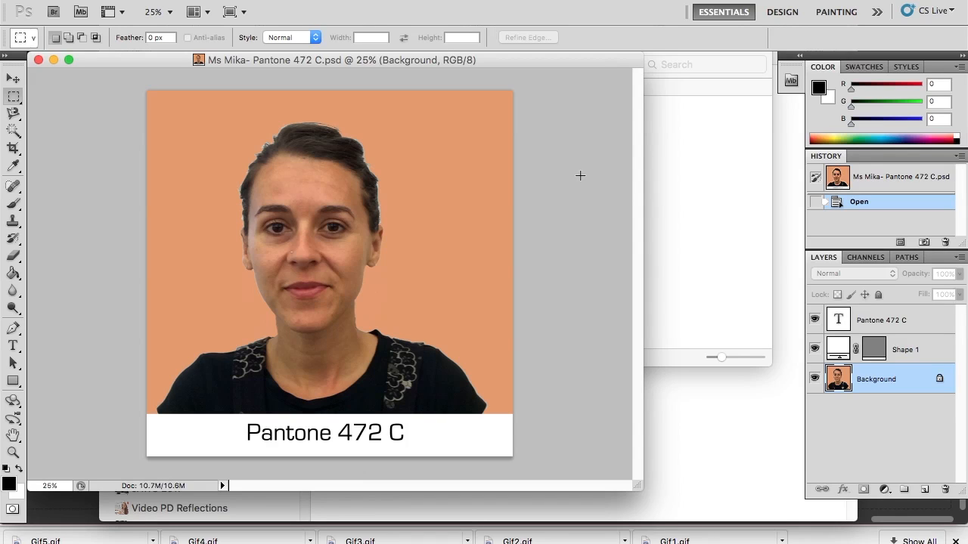
Step: Switch to the browser window showing the "Year 6 Art- Term 1.1" class in Google Classroom
key(ctrl+Up)
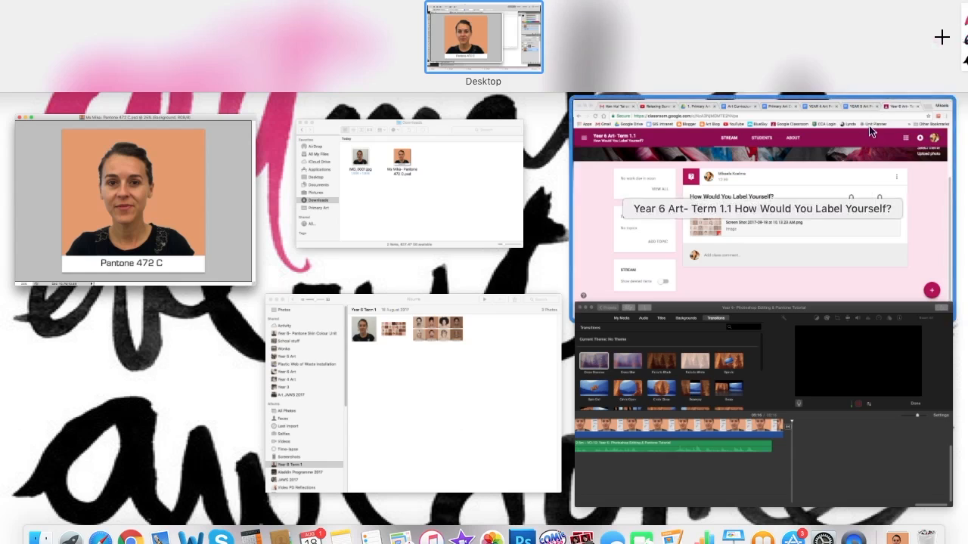
click(868, 126)
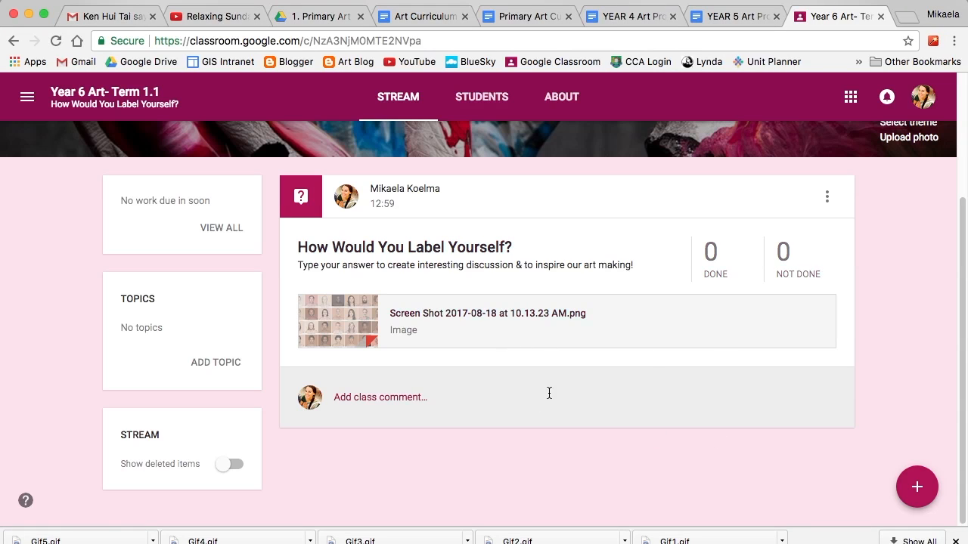